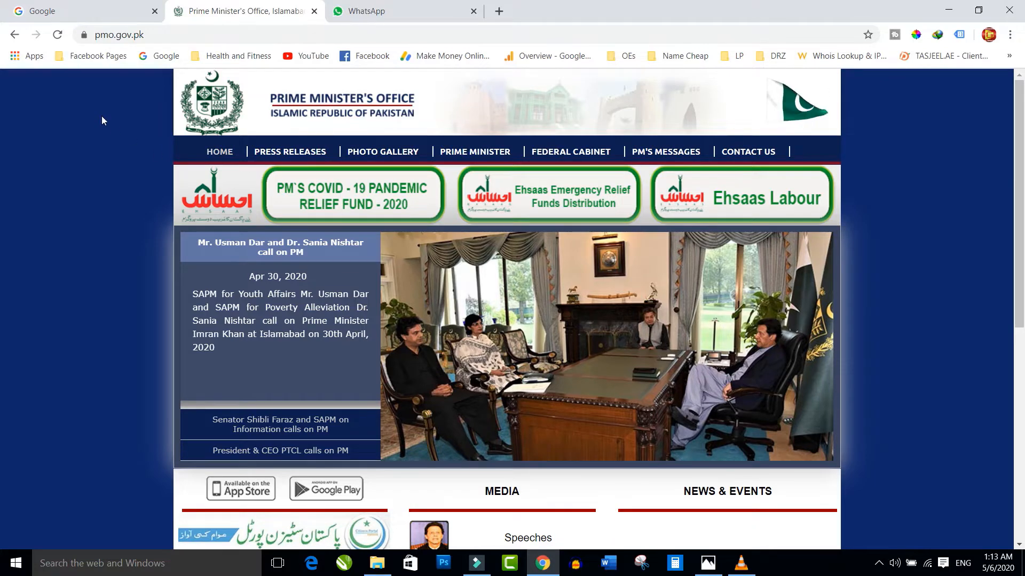
- Switch from the Prime Minister's Office page to the Google tab
left_click(80, 12)
- Search Google for 'pmo office'
left_click(154, 34)
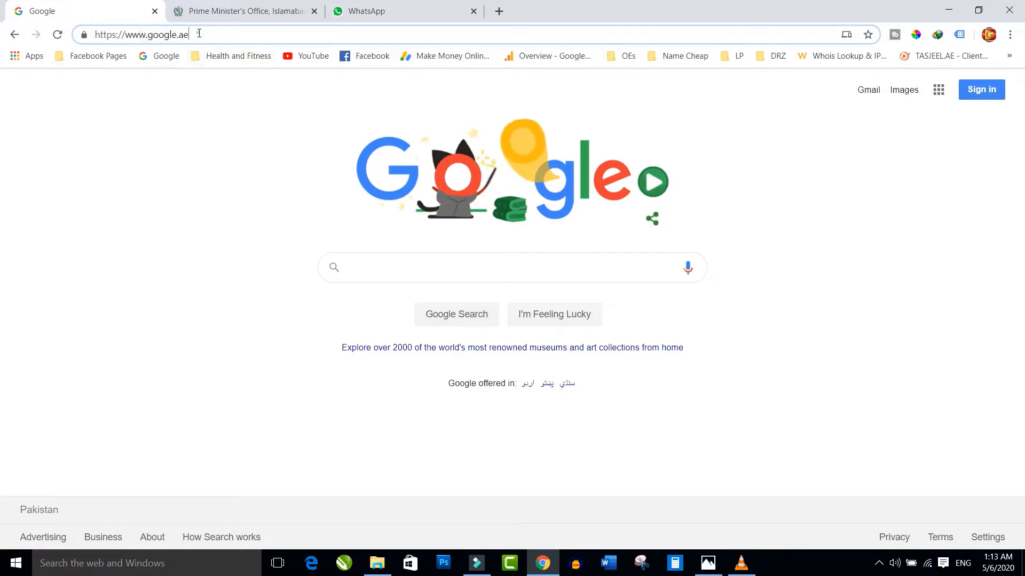
key("ctrl+a")
left_click(246, 11)
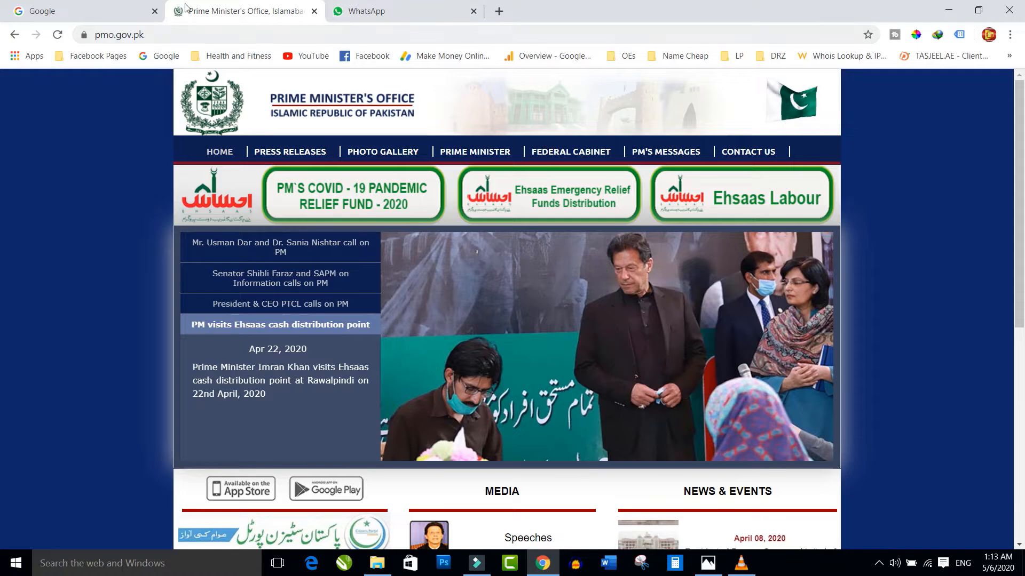
left_click(75, 10)
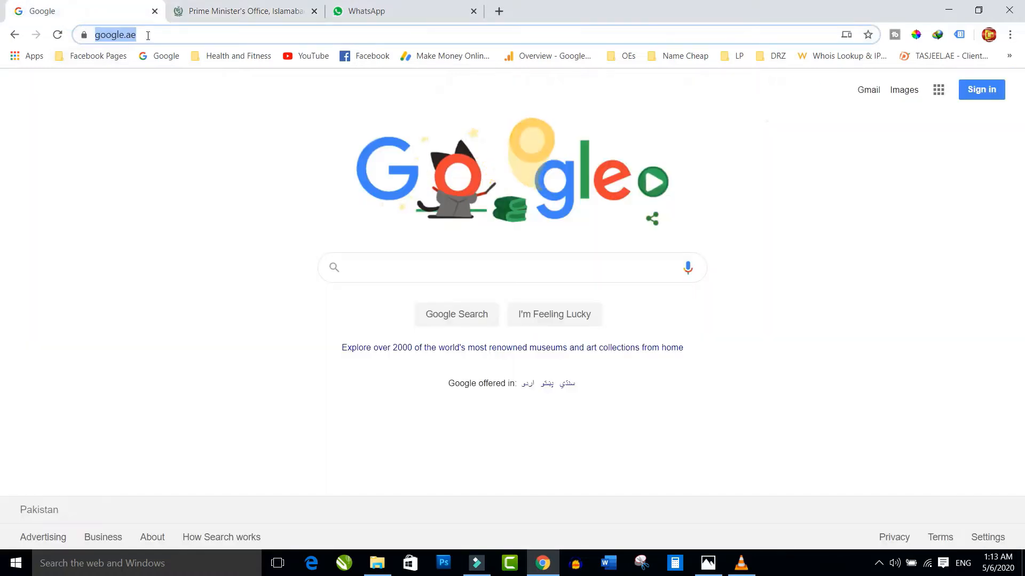
type("pmo of")
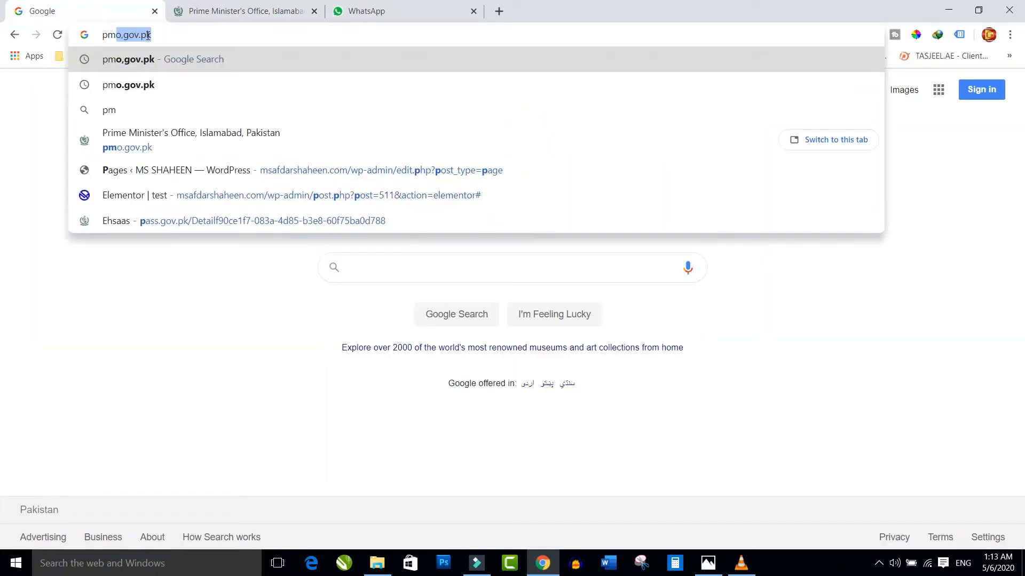
type("fice")
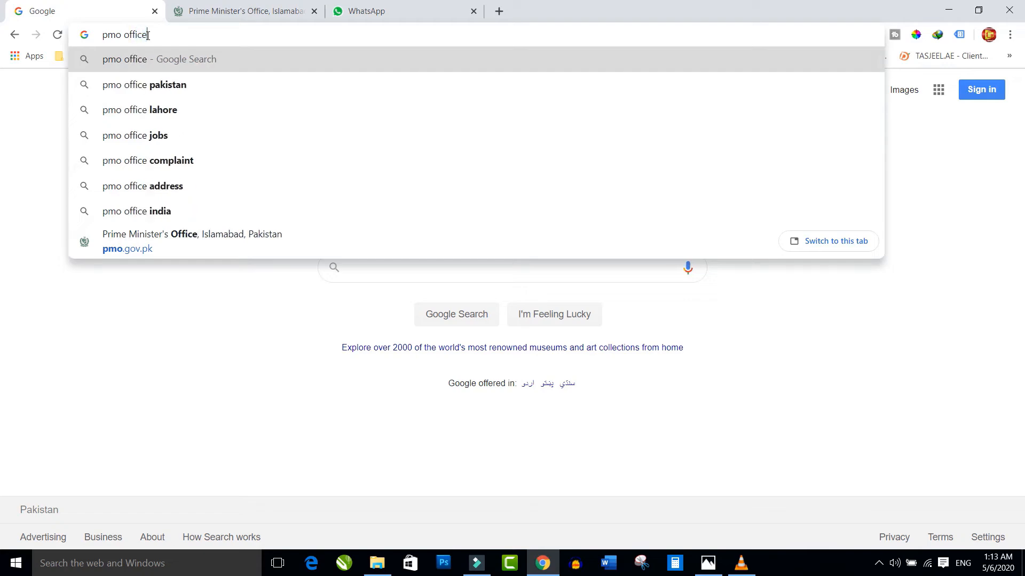
key("Return")
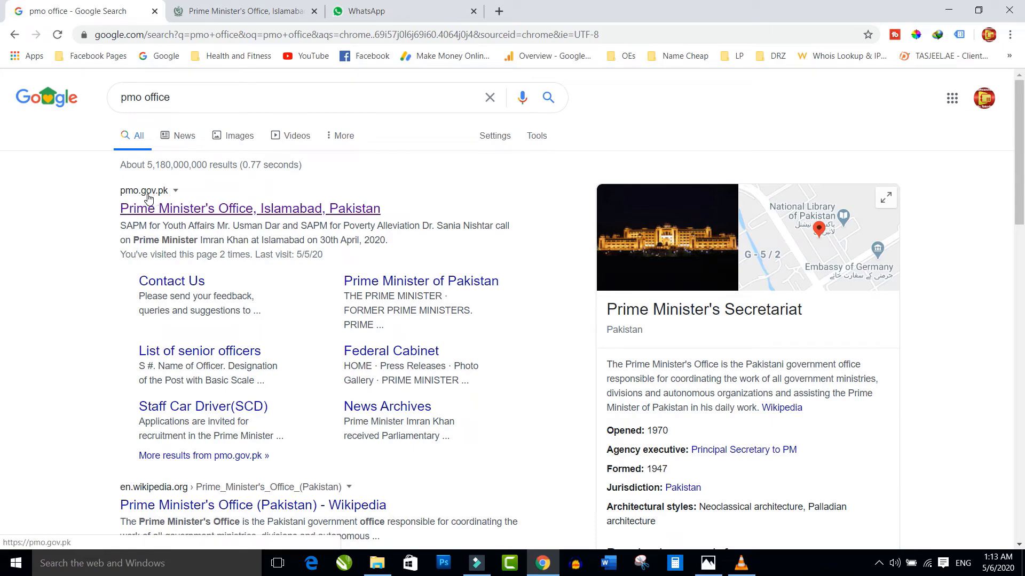
- Open the pmo.gov.pk result, close the duplicate tab, and launch the Ehsaas Labour portal banner
left_click(244, 209)
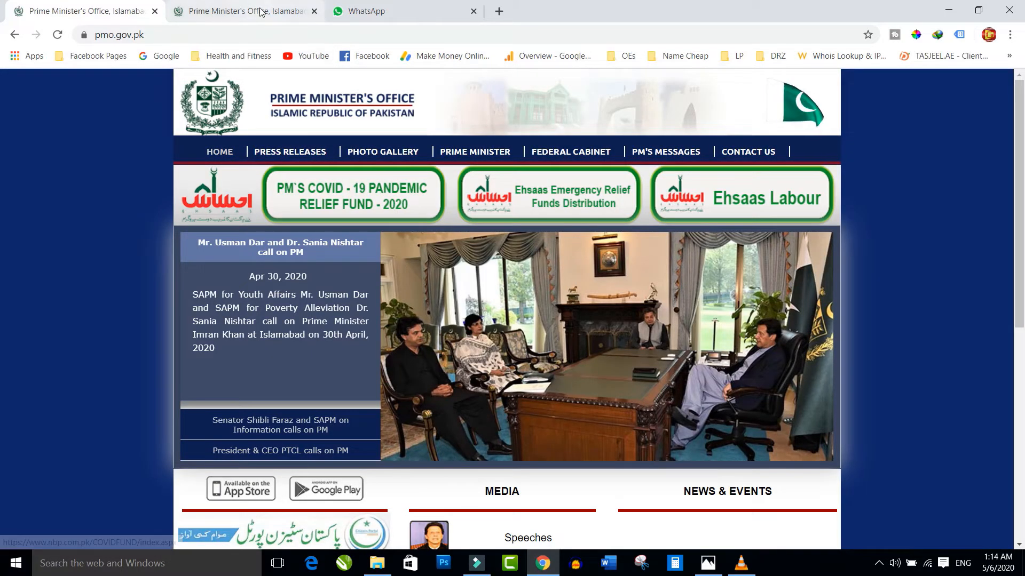
left_click(299, 13)
left_click(314, 11)
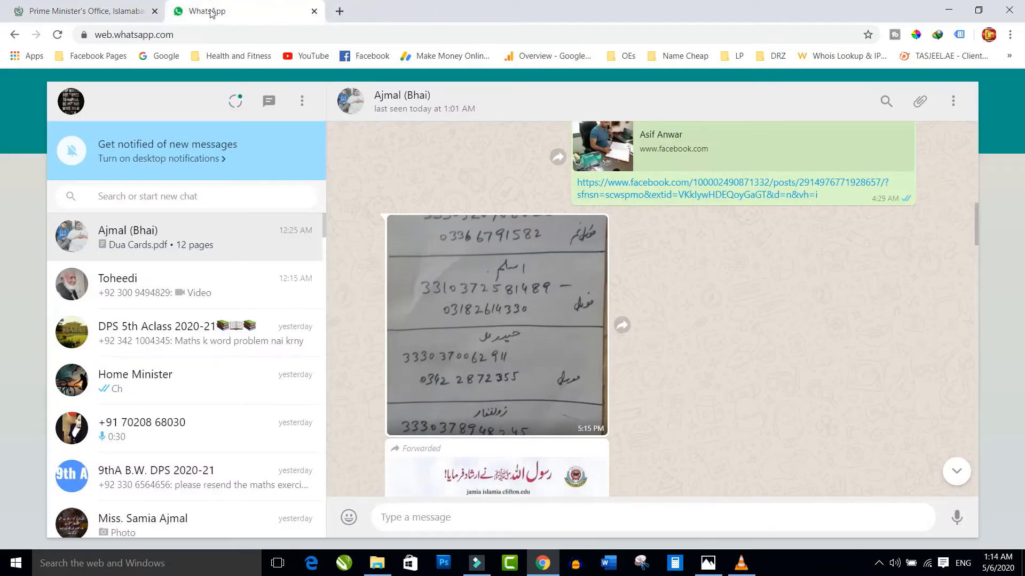
left_click(80, 10)
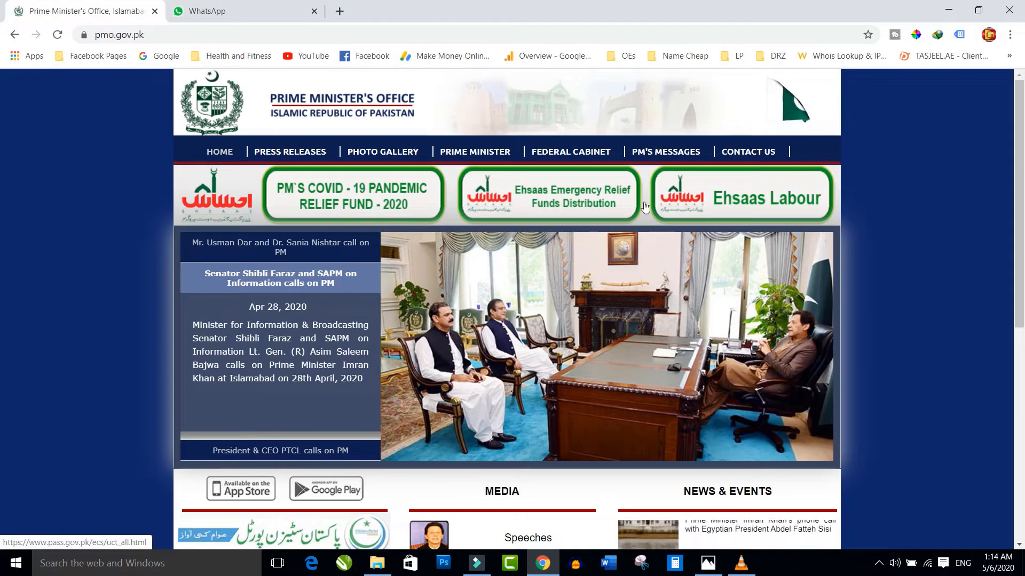
left_click(743, 201)
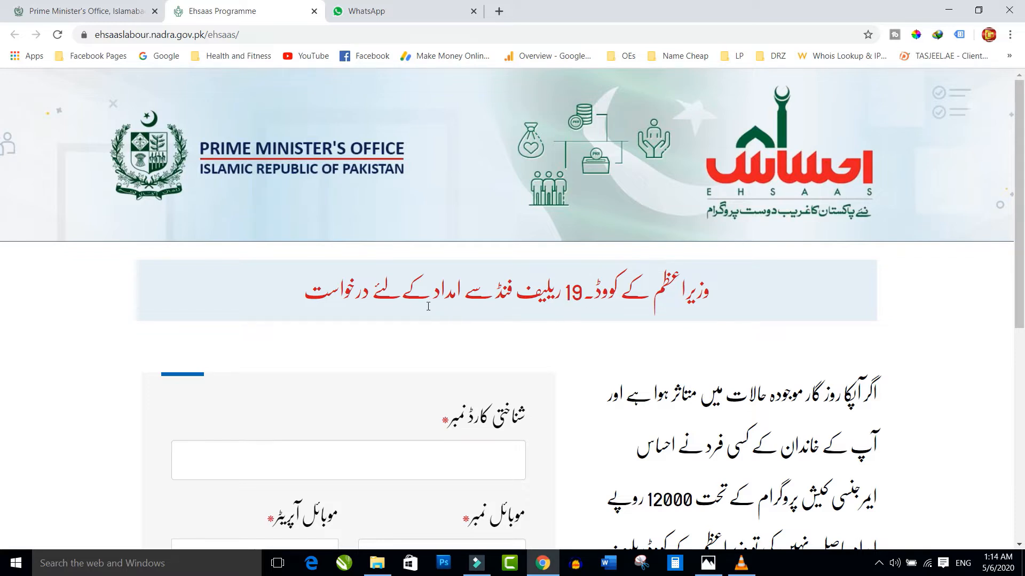
- Scroll down to the empty ID card, mobile number and captcha form
scroll(338, 306, "down", 5)
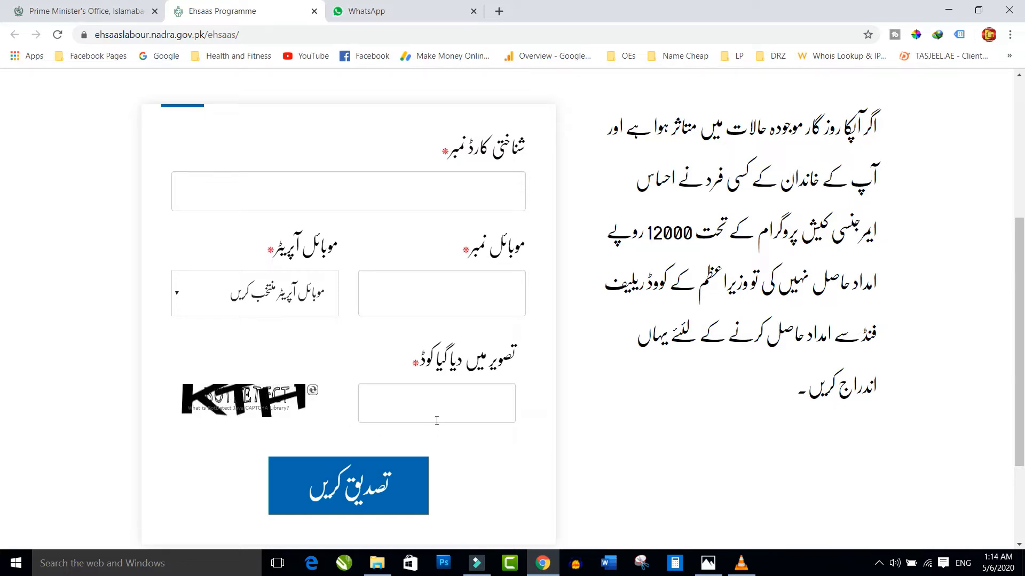
- Enter the applicant's identity card number and mobile number in the form
left_click(482, 196)
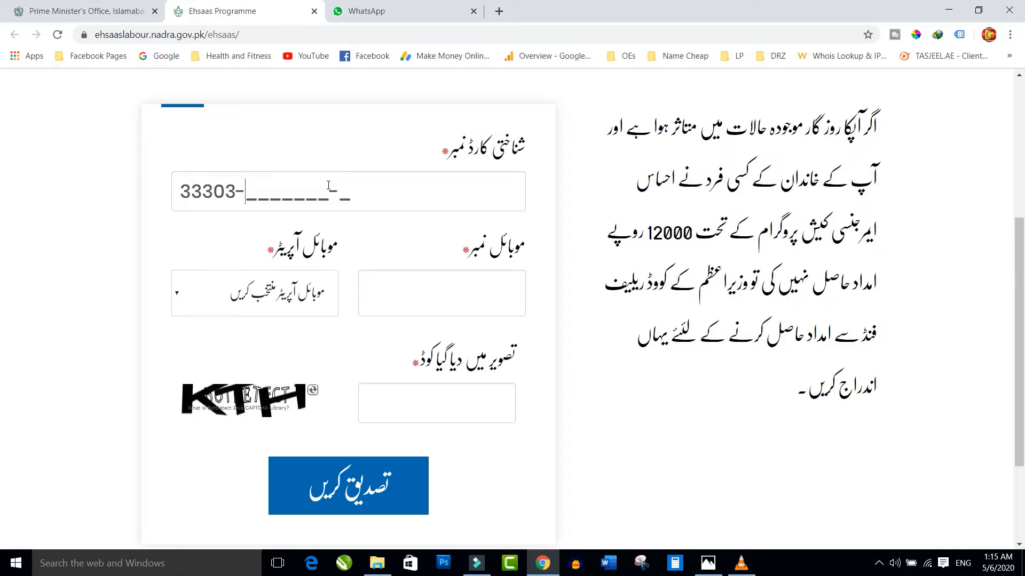
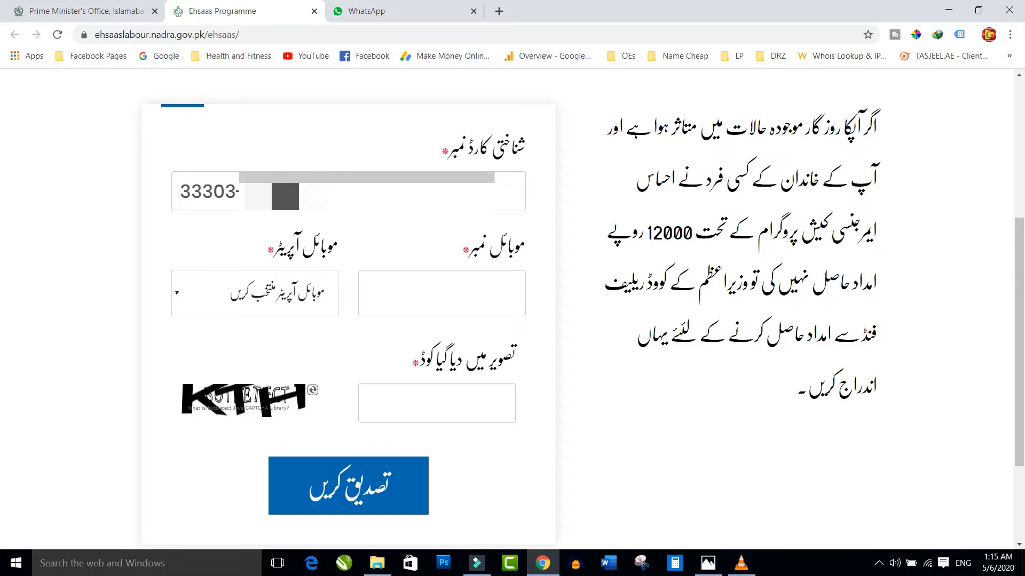
left_click(459, 293)
type("0303-")
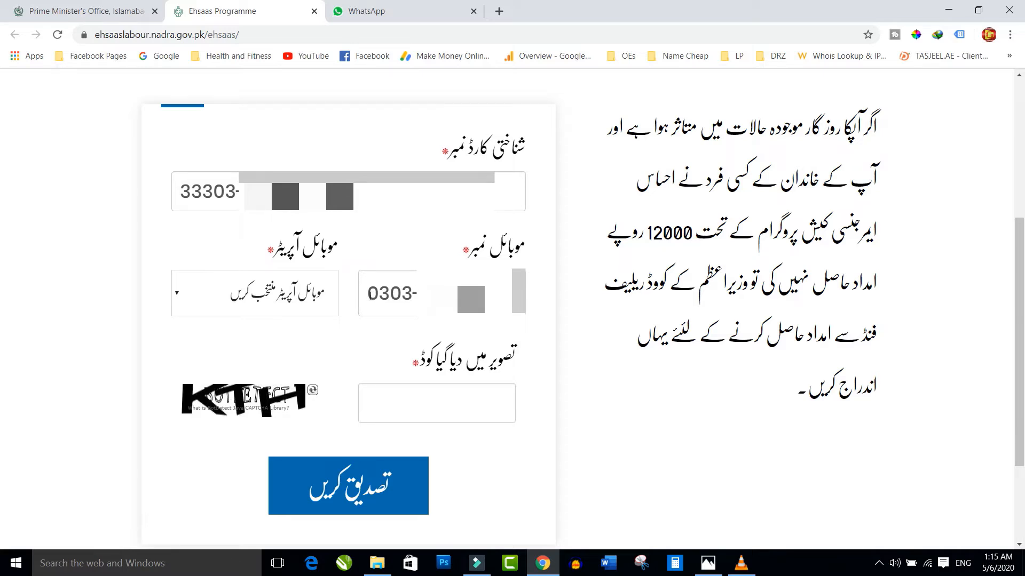
left_click_drag(370, 297, 413, 297)
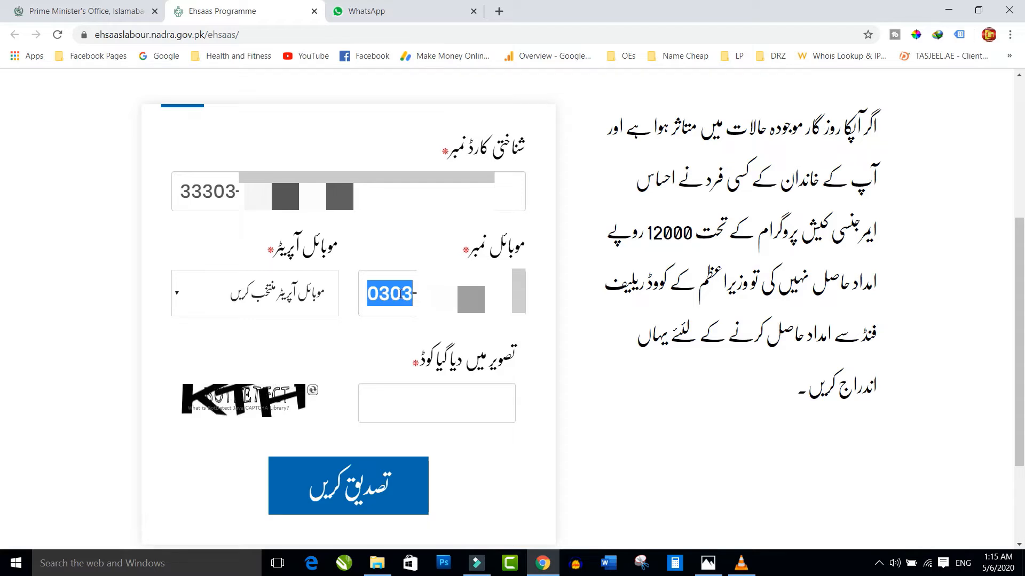
left_click(401, 294)
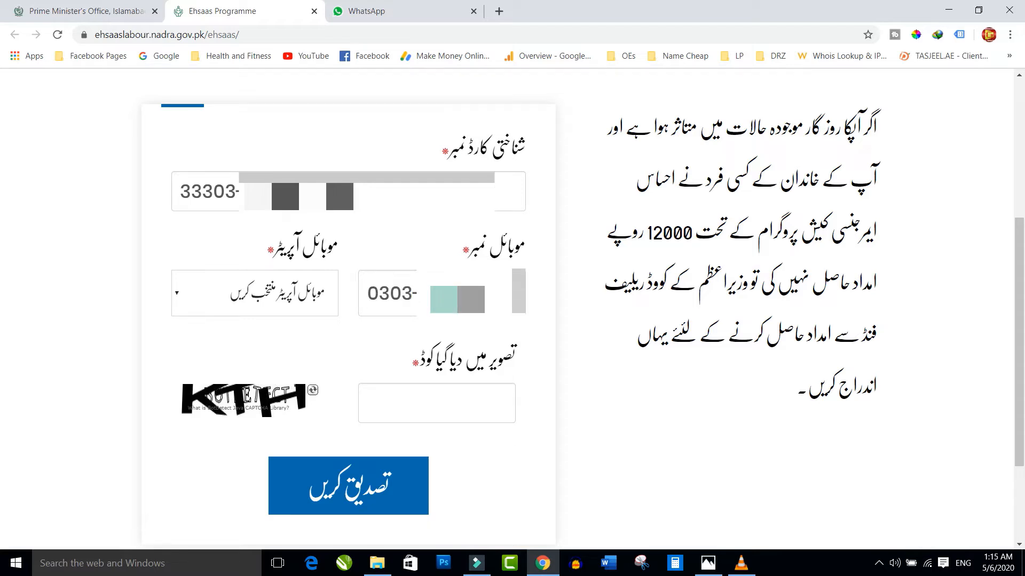
left_click_drag(368, 292, 414, 292)
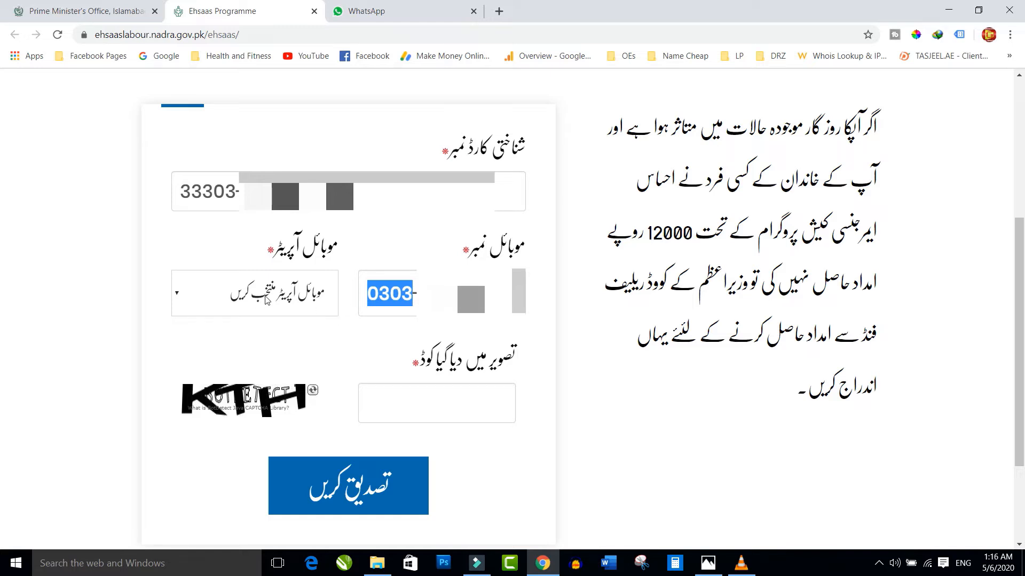
- Choose Mobilink as the operator, enter the captcha image code, and submit for verification
left_click(298, 292)
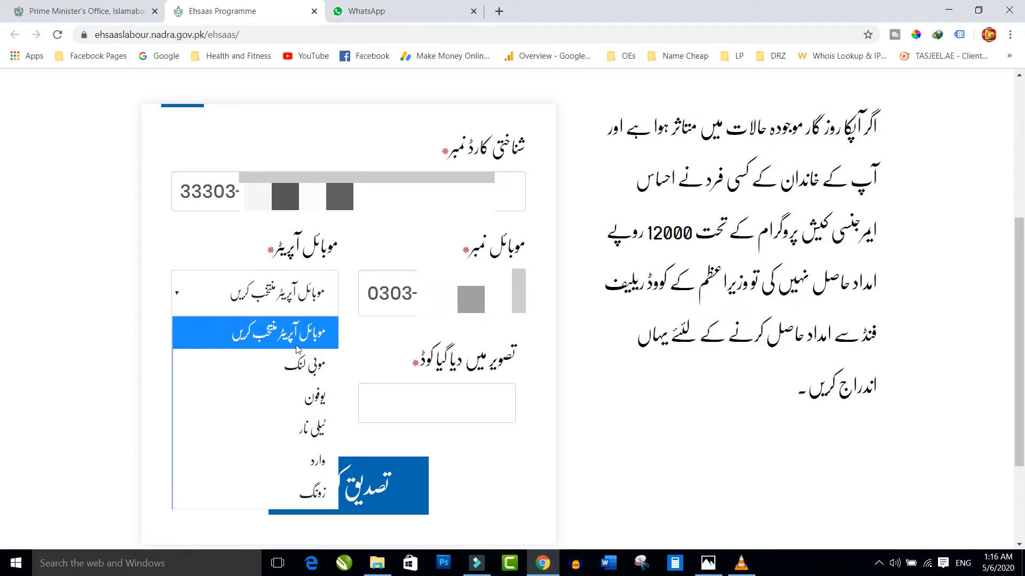
left_click(288, 365)
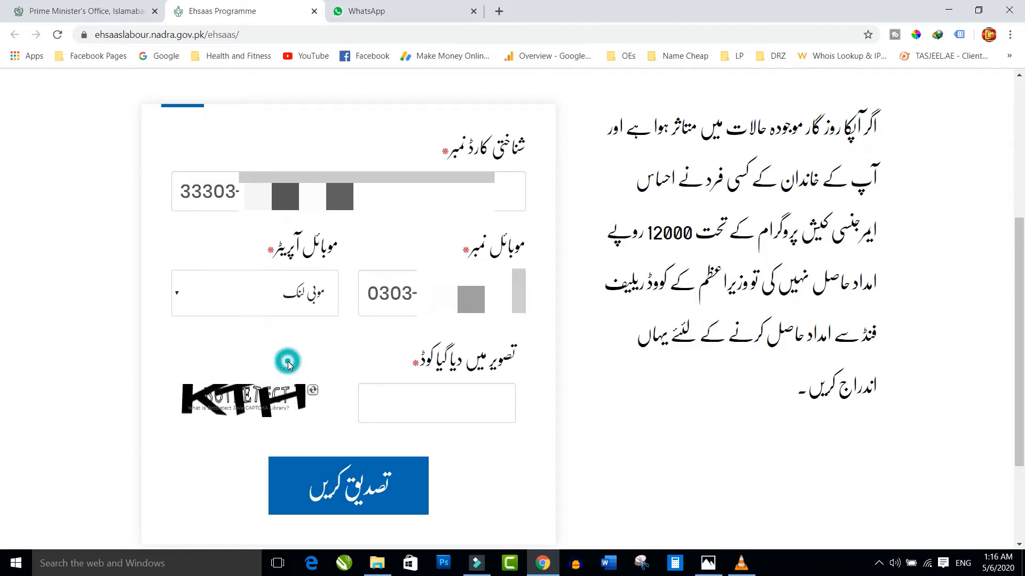
scroll(444, 325, "down", 1)
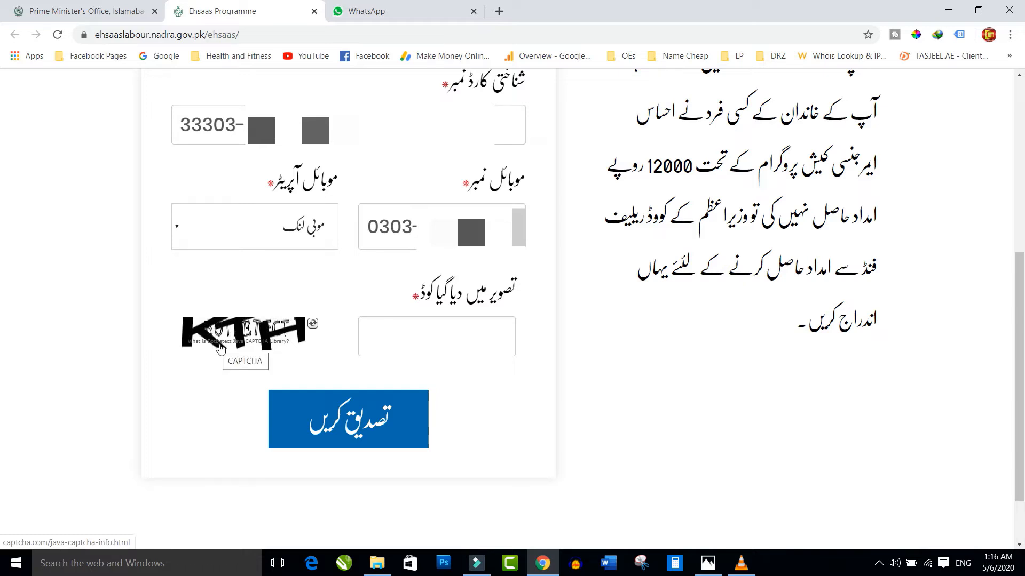
left_click(386, 337)
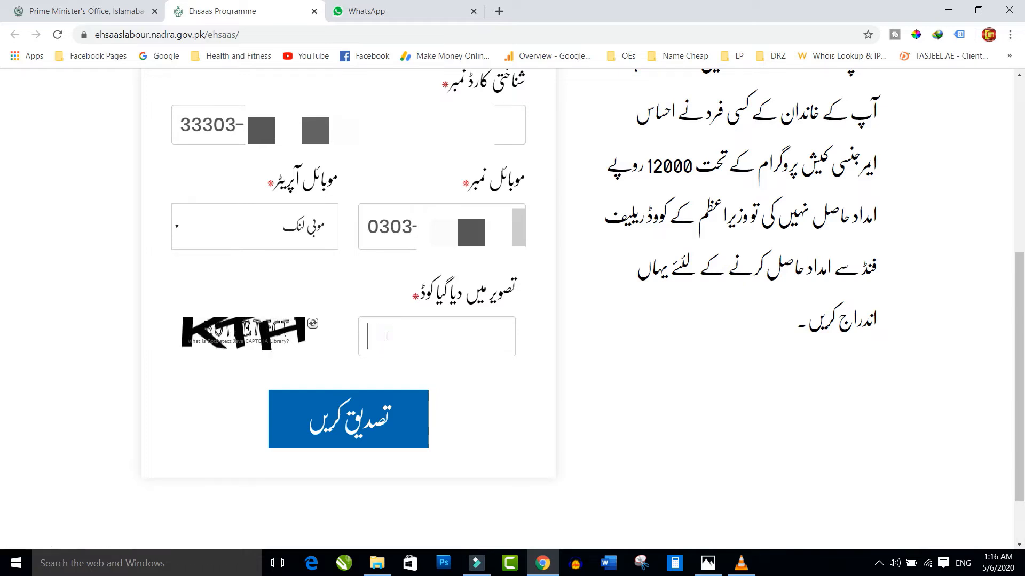
type("kth")
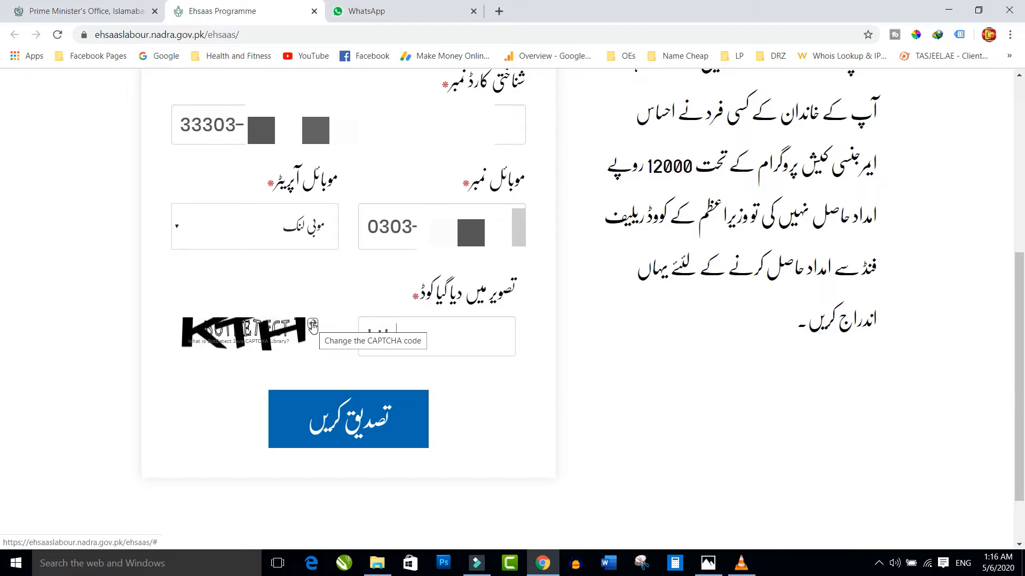
left_click(348, 427)
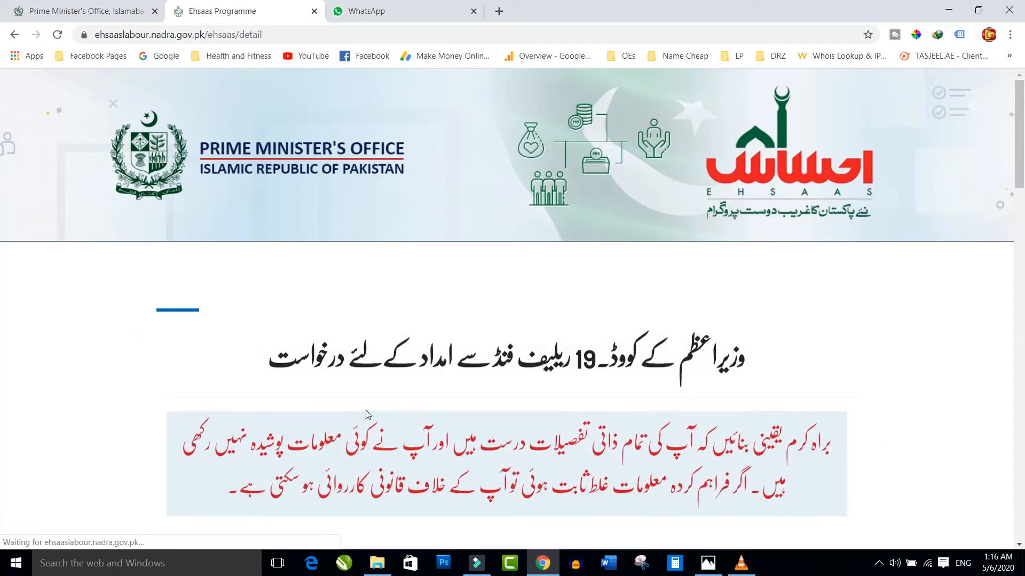
- Scroll down the relief detail page to the wage-type question
scroll(366, 414, "down", 3)
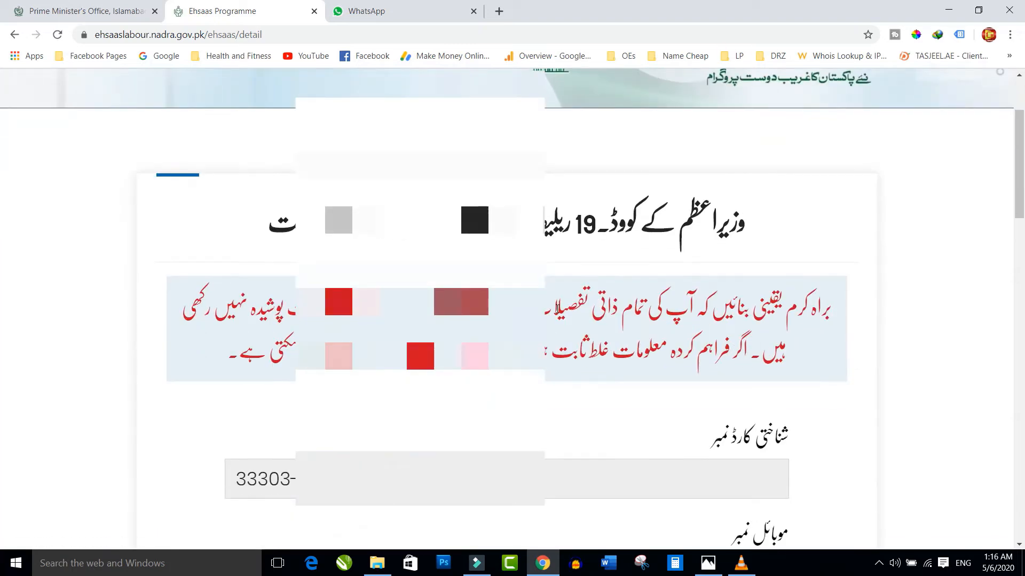
scroll(738, 347, "down", 2)
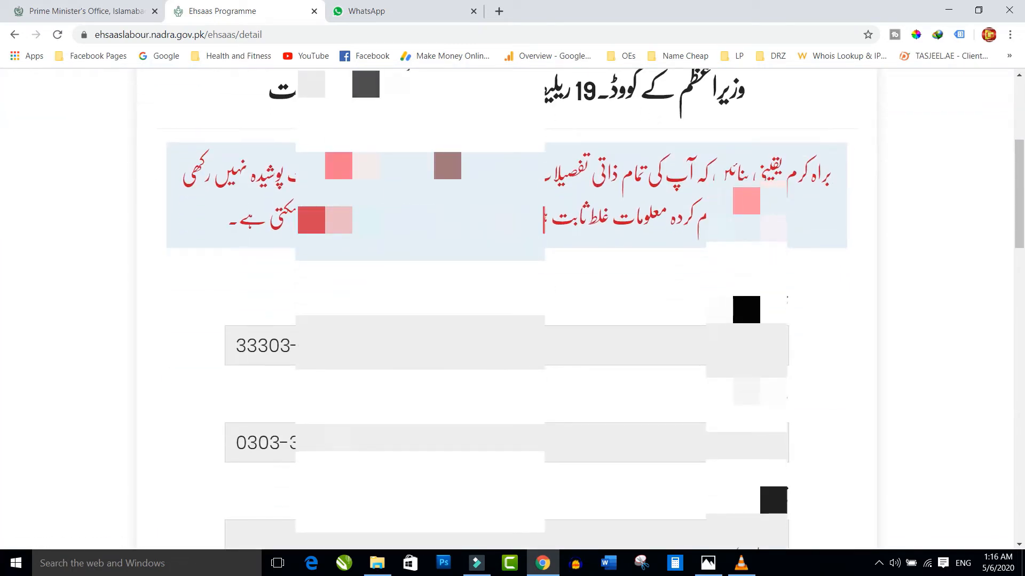
scroll(507, 309, "down", 3)
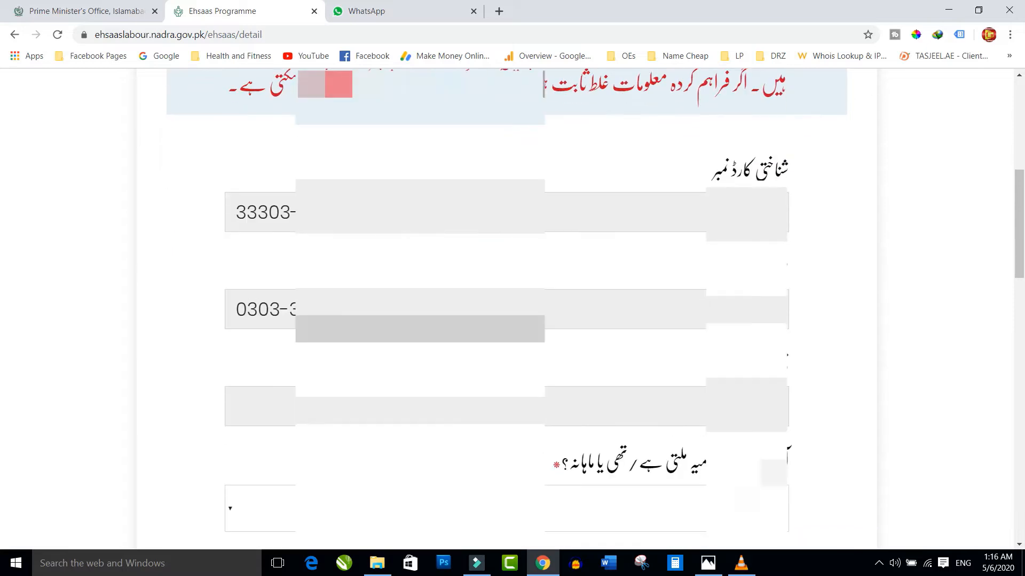
scroll(507, 310, "down", 3)
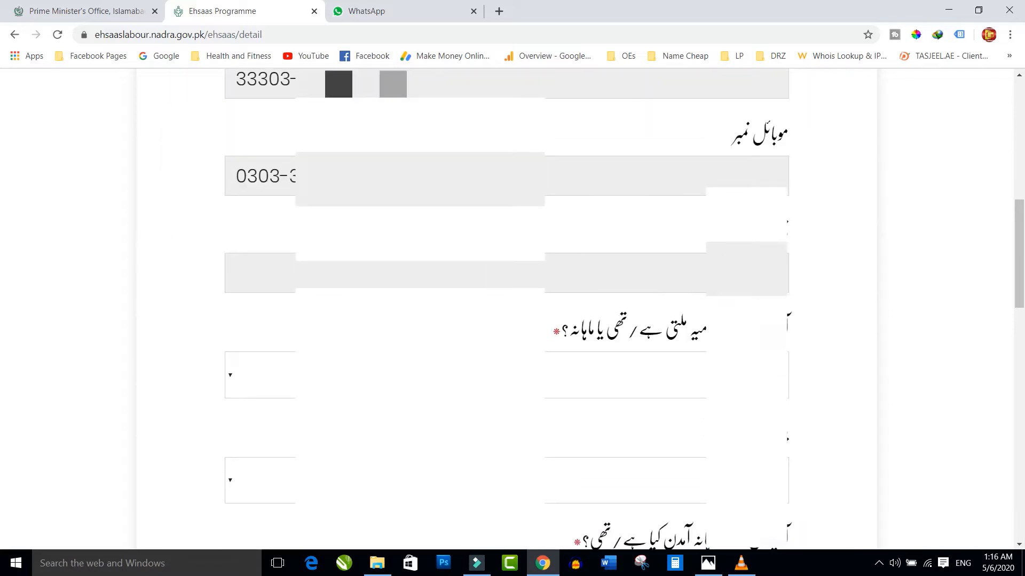
scroll(600, 325, "down", 2)
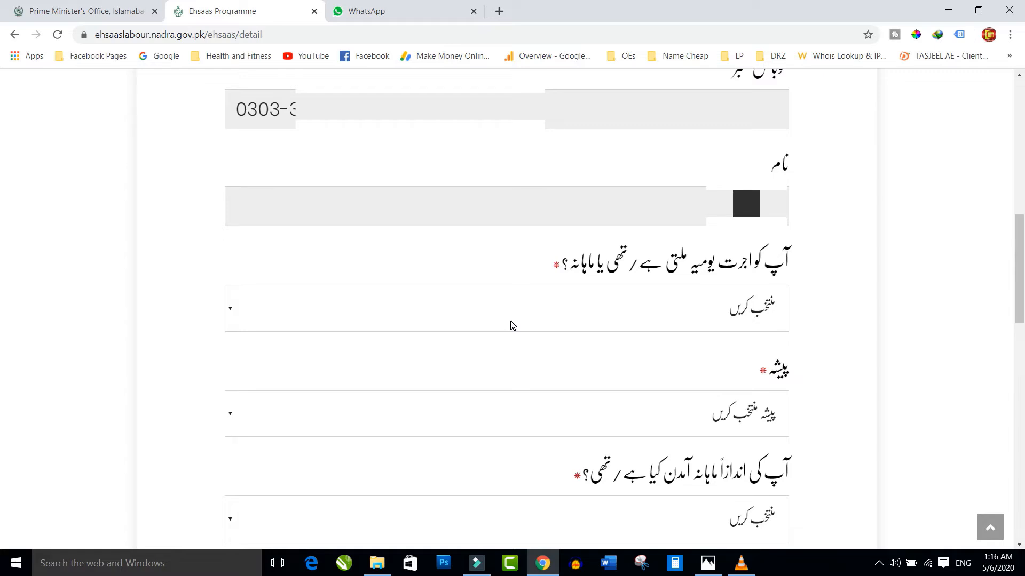
- Answer the wage question as daily (یومیہ)
left_click(239, 311)
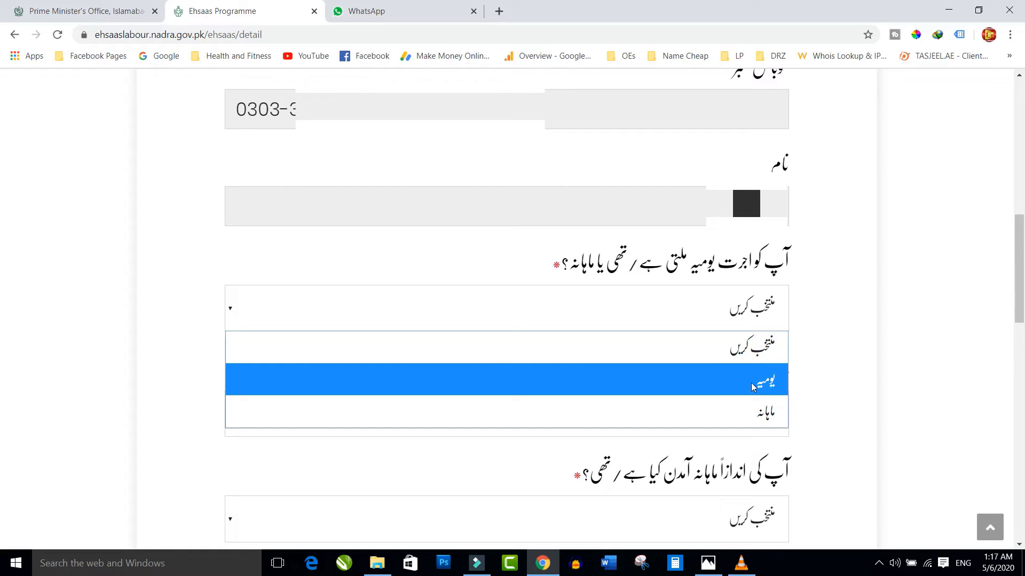
left_click(732, 384)
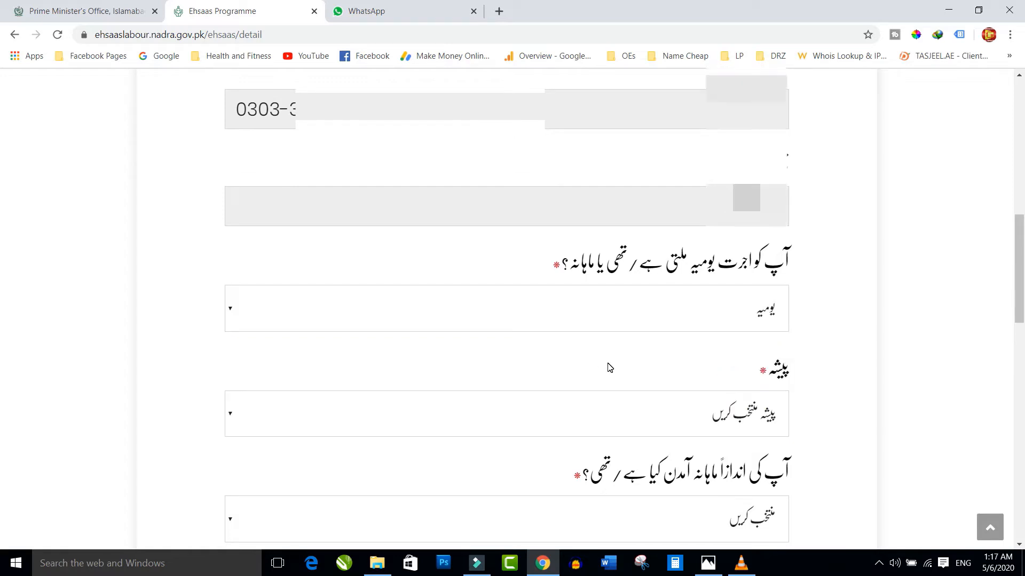
scroll(764, 363, "down", 3)
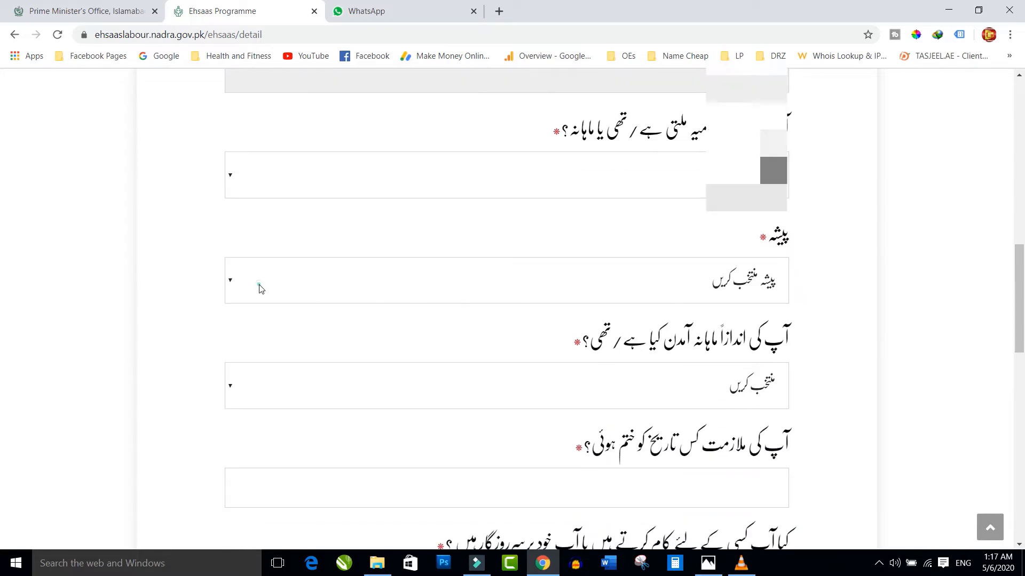
- Set the occupation to domestic worker (گھریلو ملازم)
left_click(259, 286)
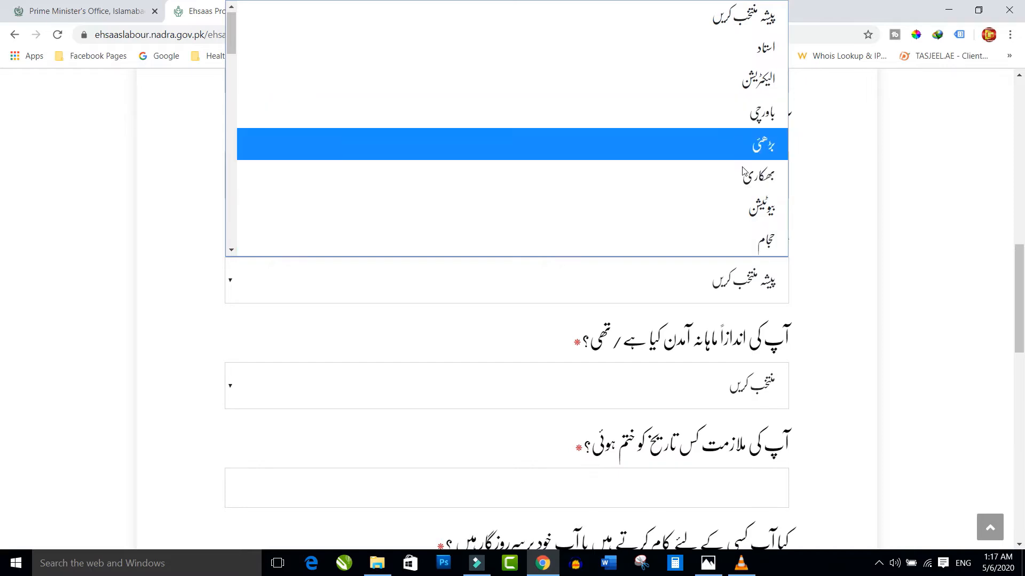
scroll(720, 193, "down", 5)
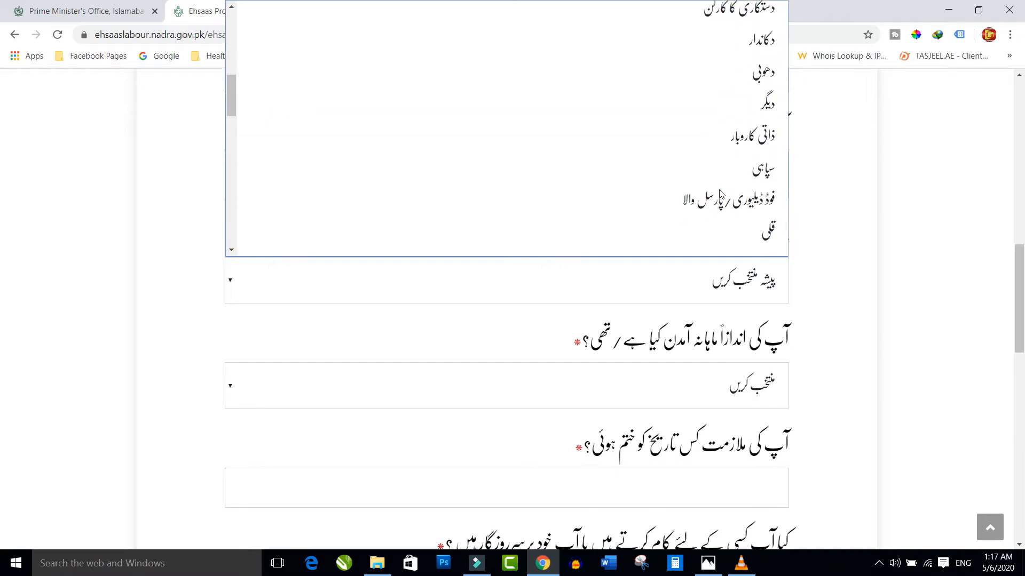
scroll(721, 194, "down", 5)
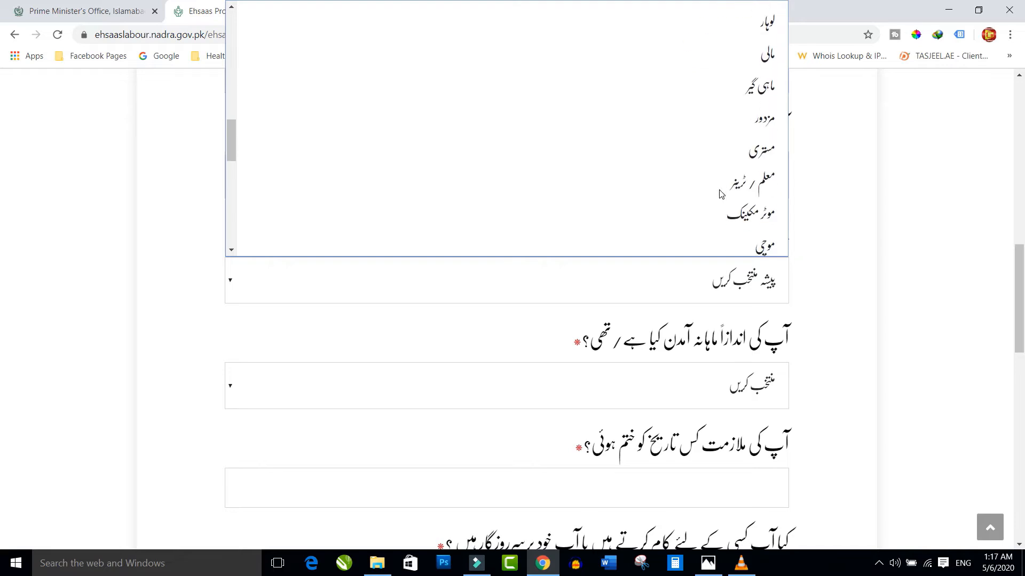
scroll(721, 194, "down", 3)
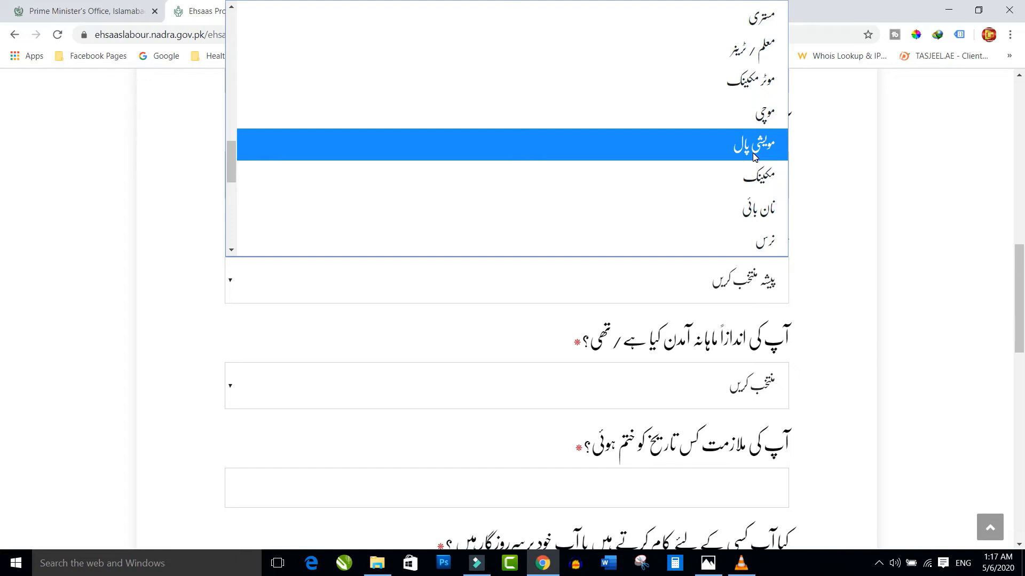
scroll(753, 156, "down", 3)
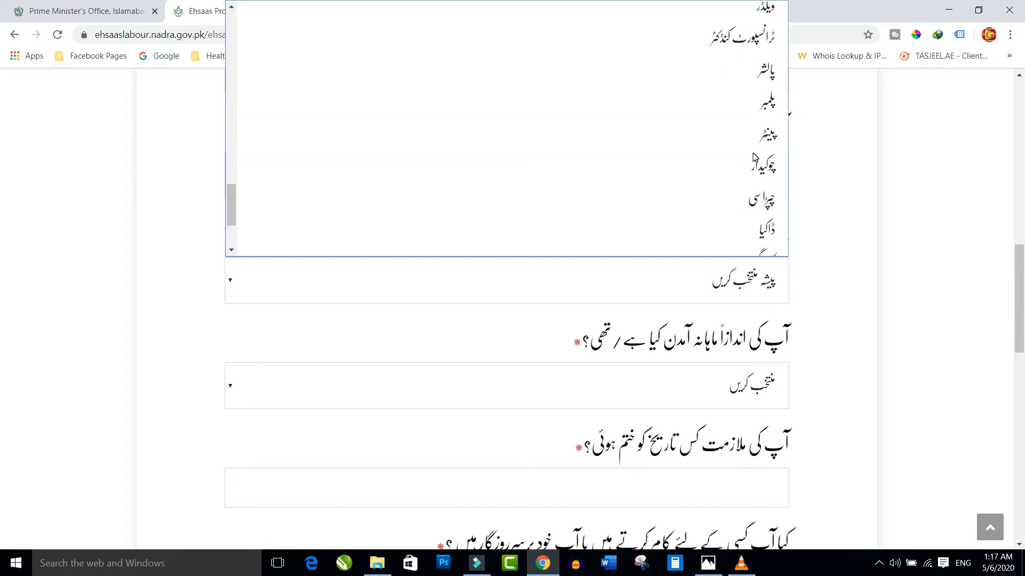
scroll(754, 155, "down", 2)
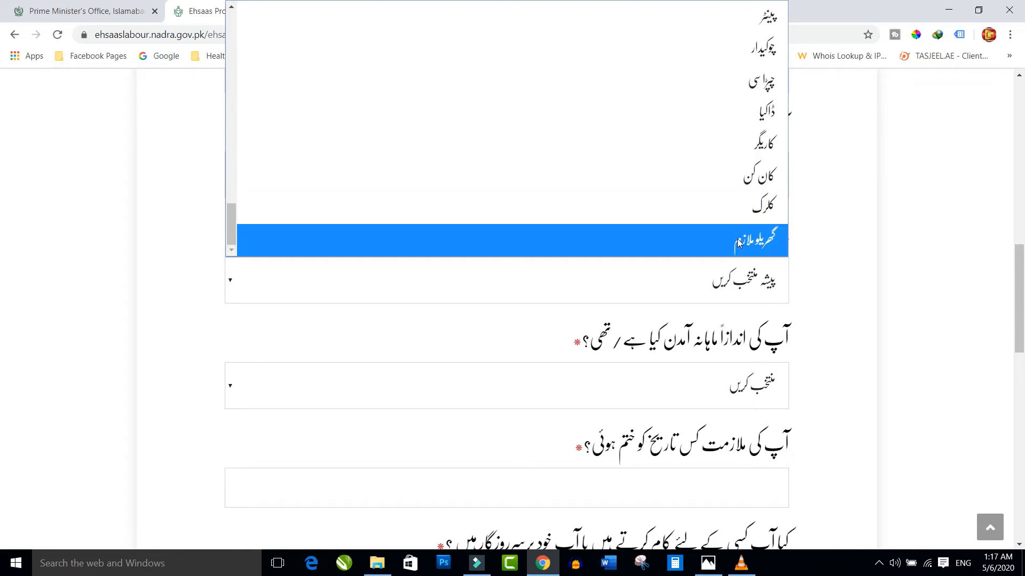
left_click(763, 239)
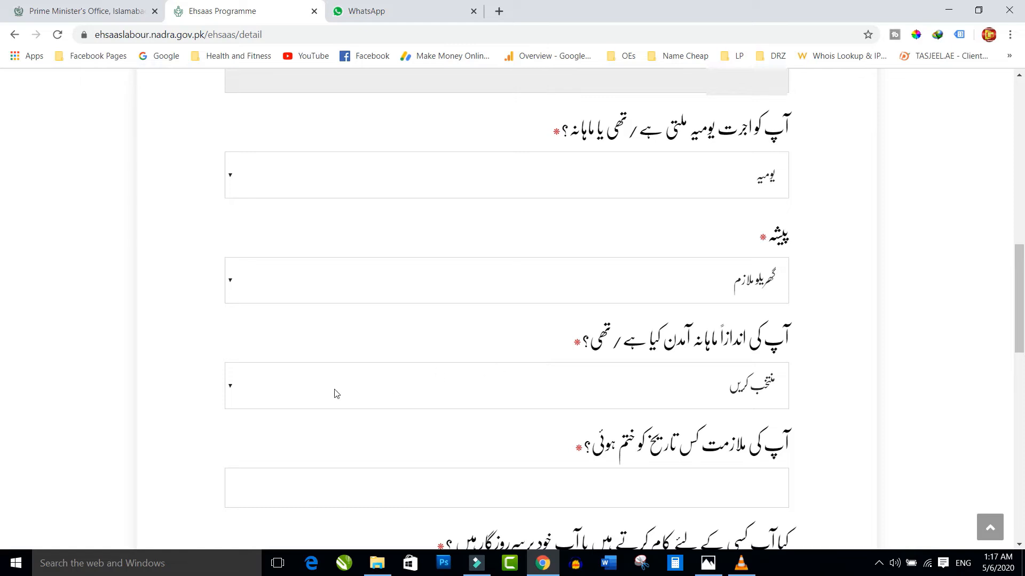
left_click(239, 389)
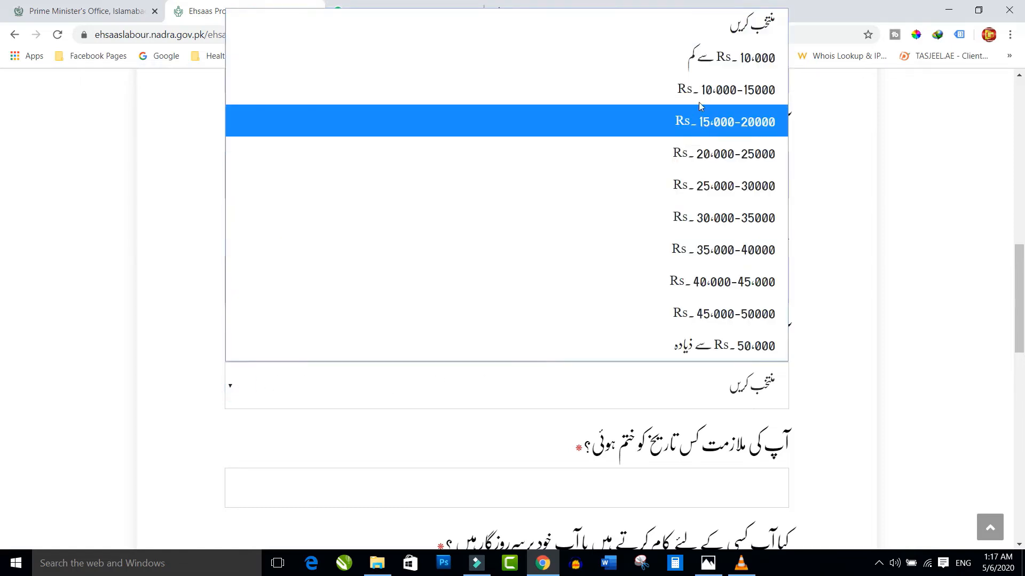
left_click(742, 59)
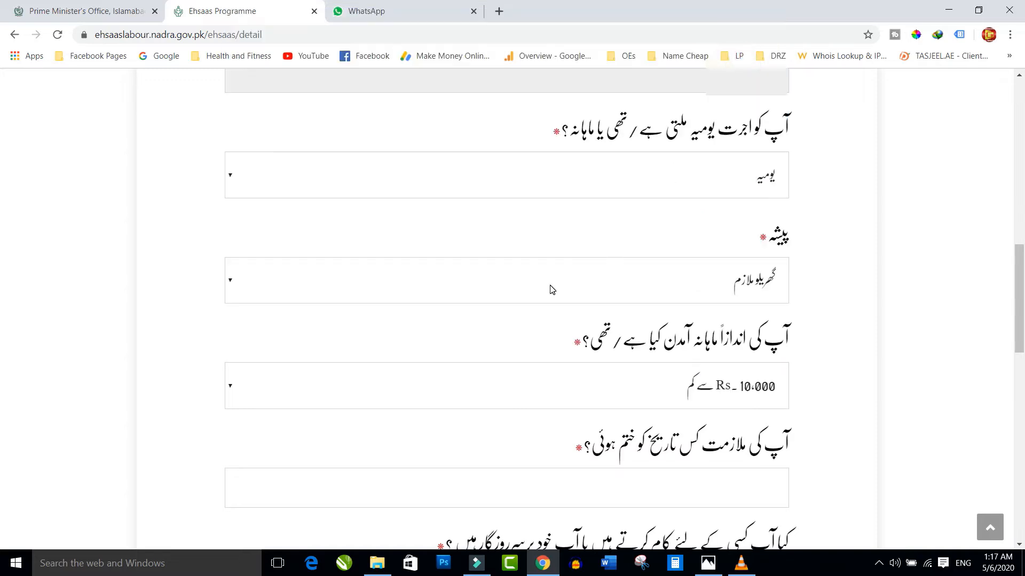
scroll(552, 290, "down", 2)
scroll(699, 283, "down", 1)
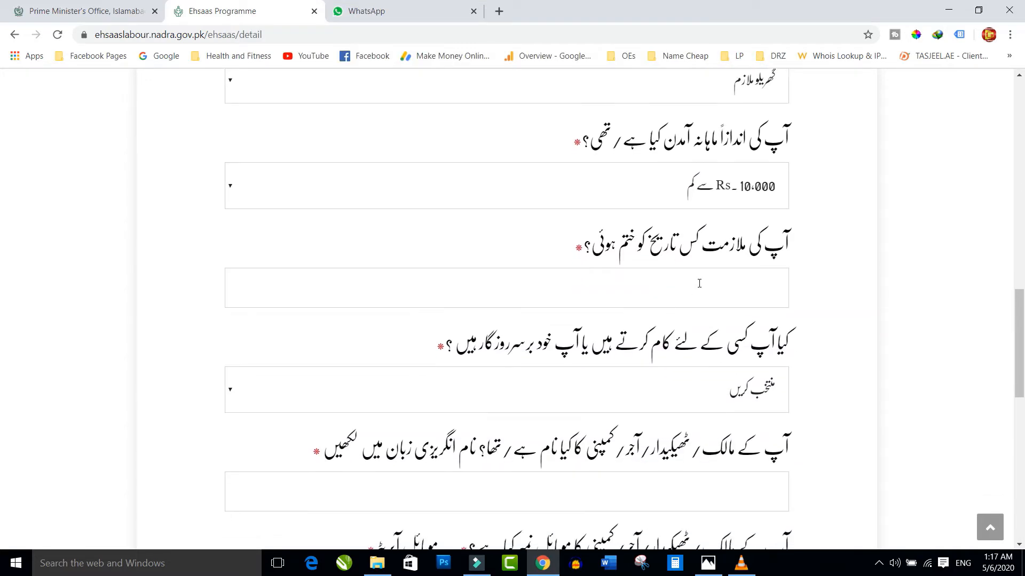
left_click(312, 290)
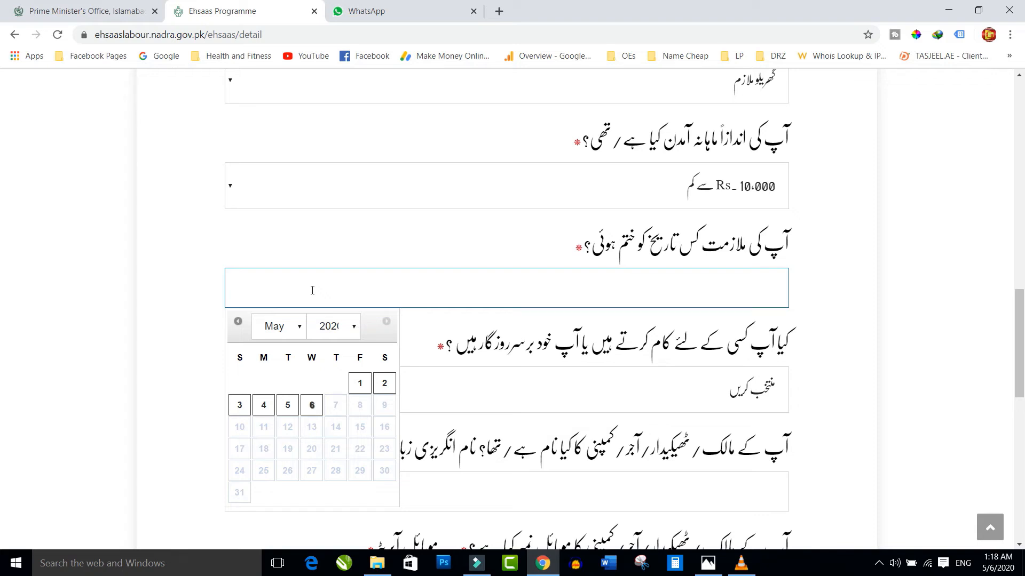
left_click(295, 327)
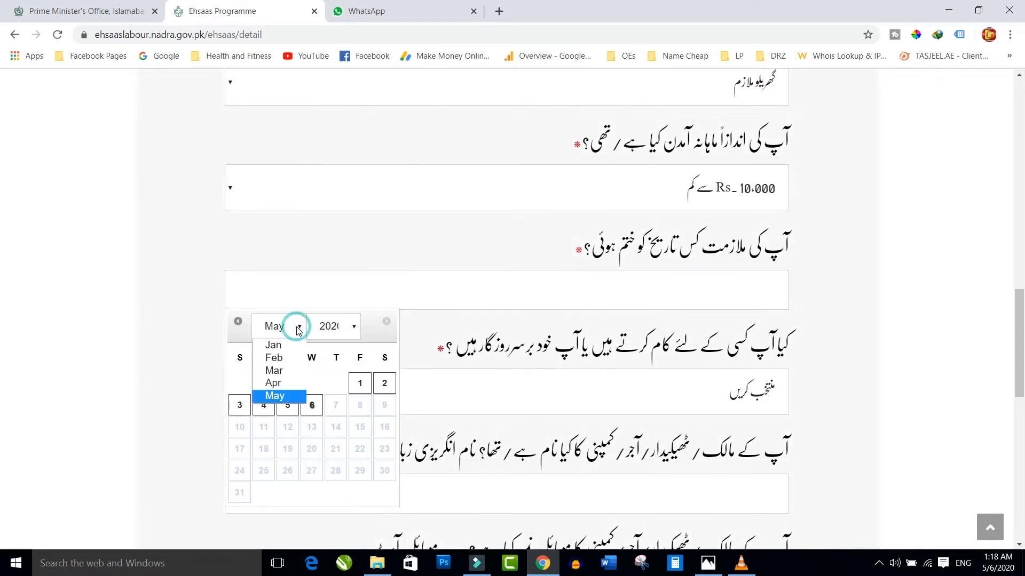
left_click(279, 383)
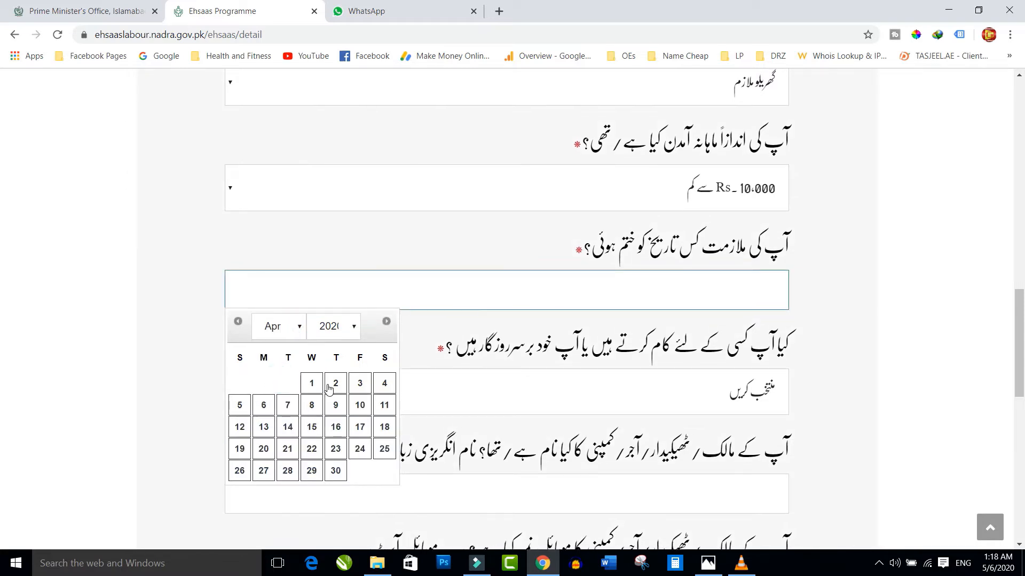
left_click(311, 384)
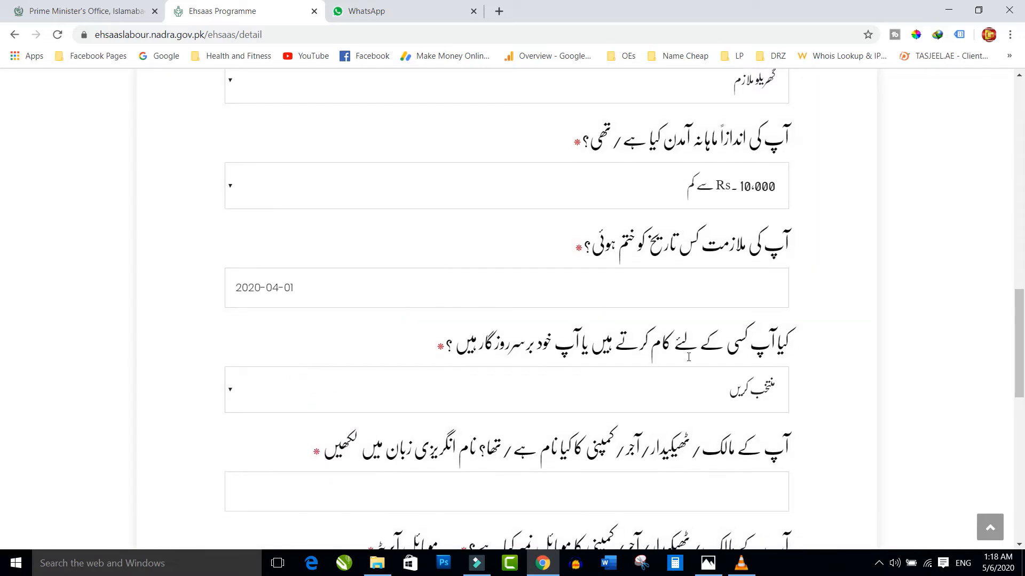
scroll(689, 357, "down", 1)
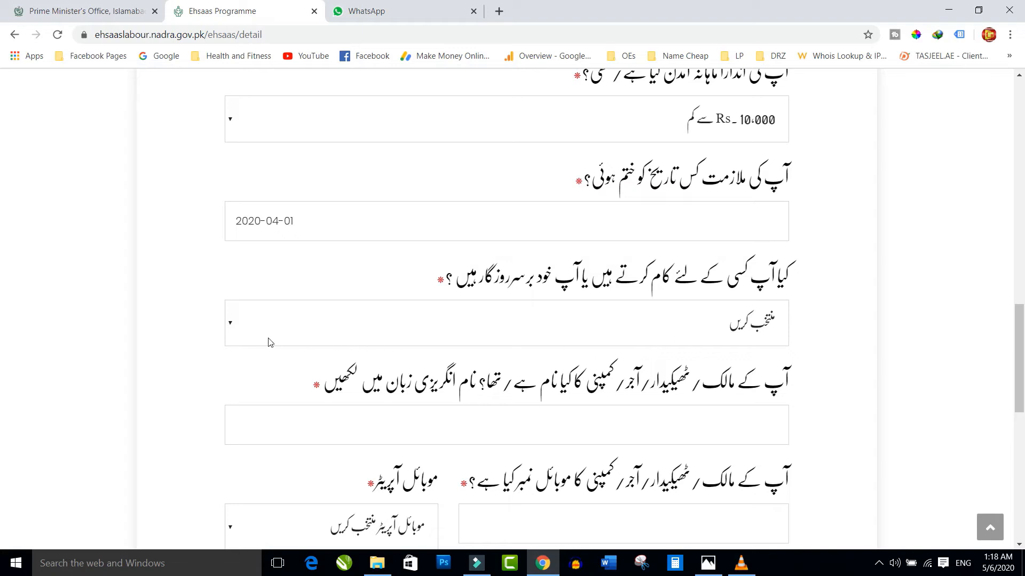
- Set the employment type to self-employed (اپنا روزگار)
left_click(247, 325)
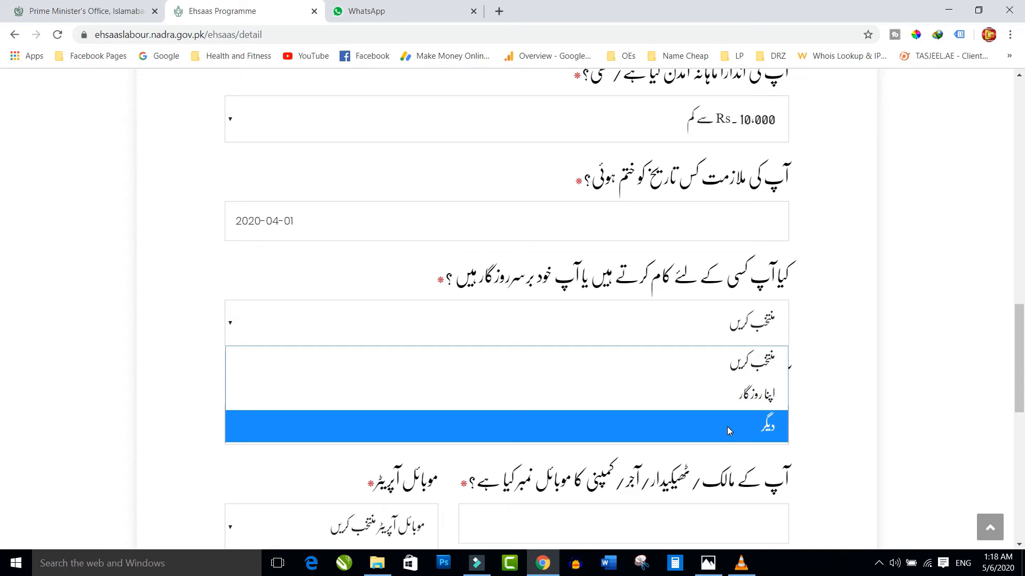
left_click(742, 395)
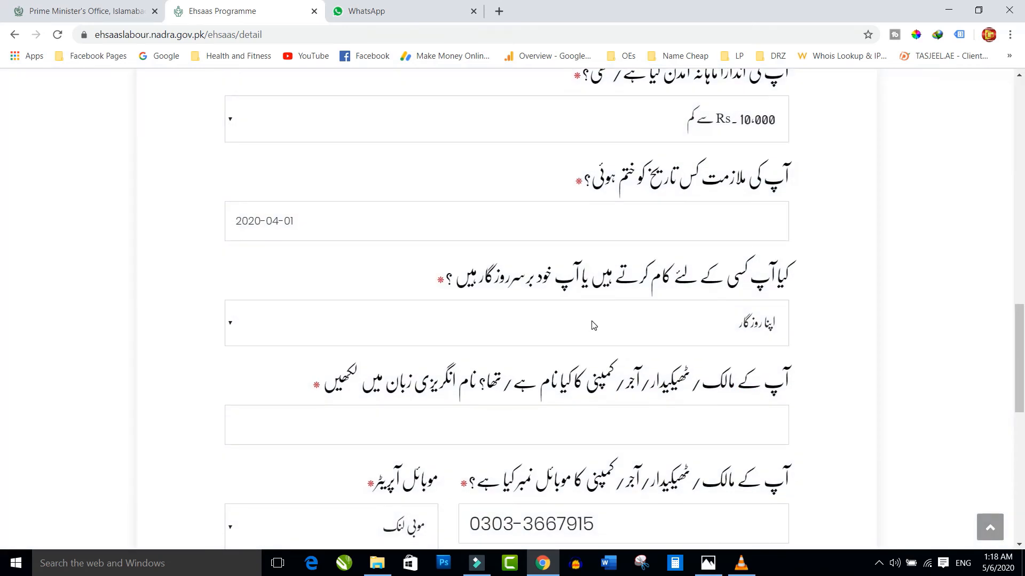
scroll(721, 285, "down", 2)
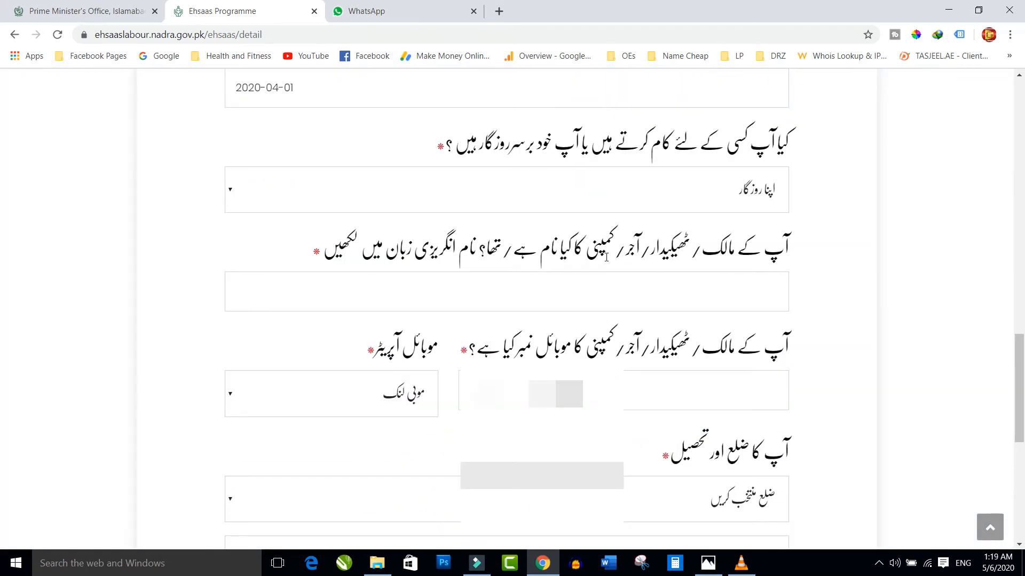
- Enter the employer's name and replace the old mobile number with the employer's number
left_click(432, 291)
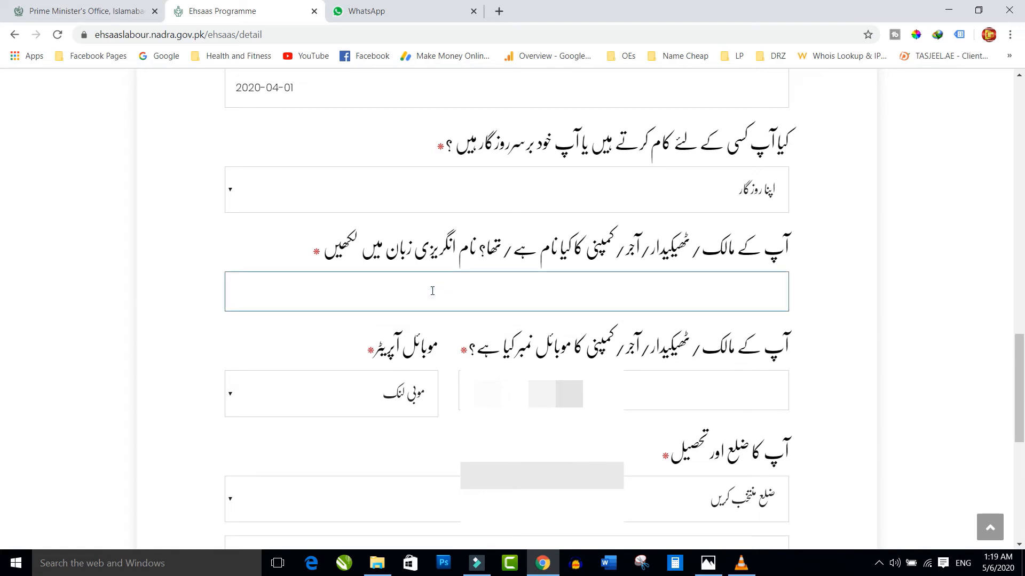
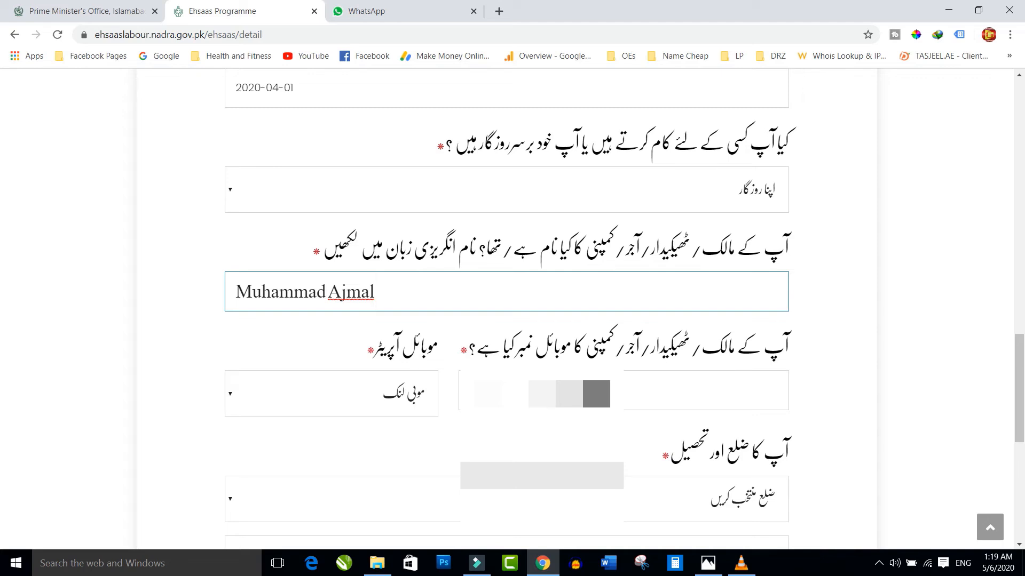
left_click_drag(596, 393, 465, 394)
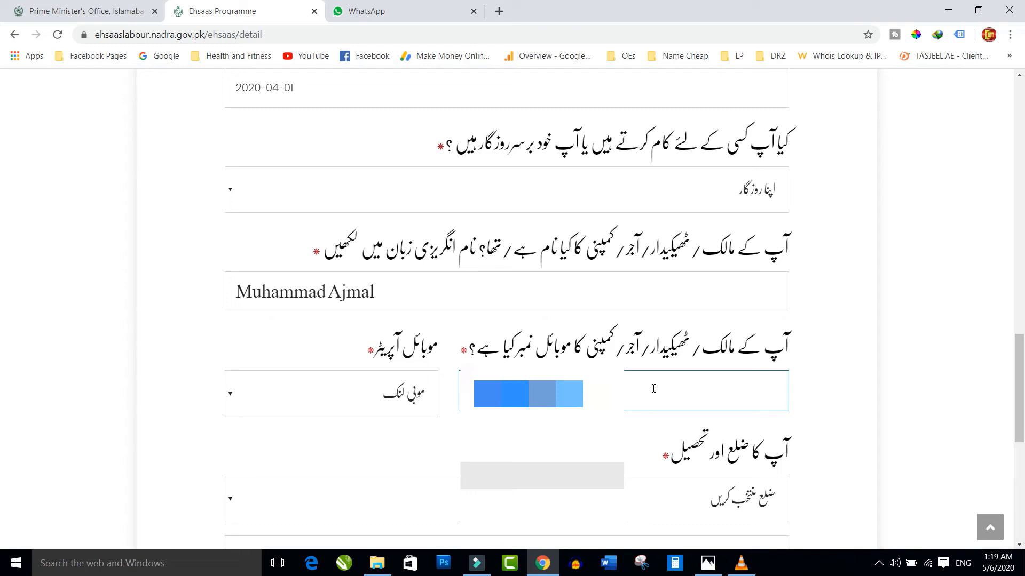
key("BackSpace")
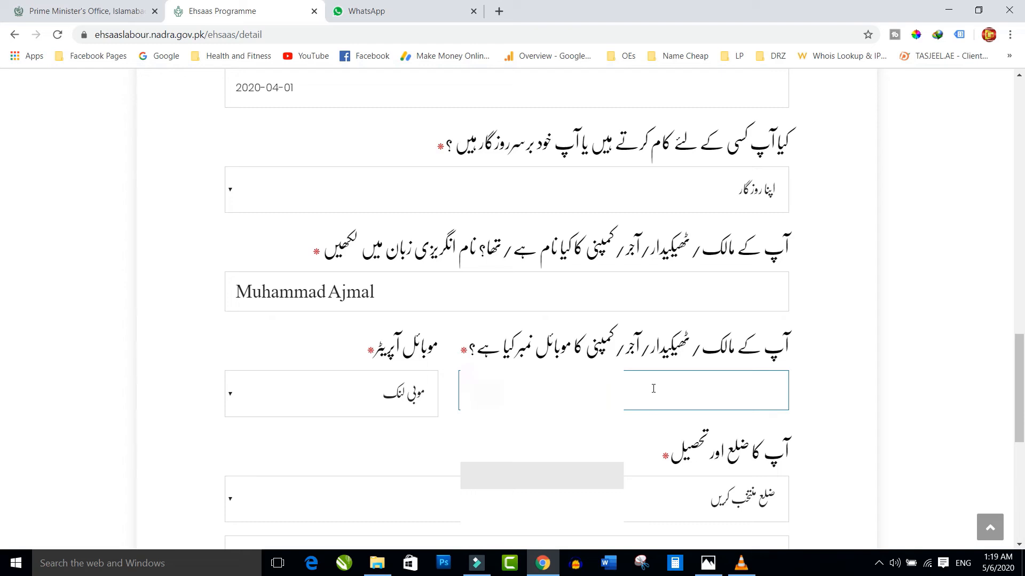
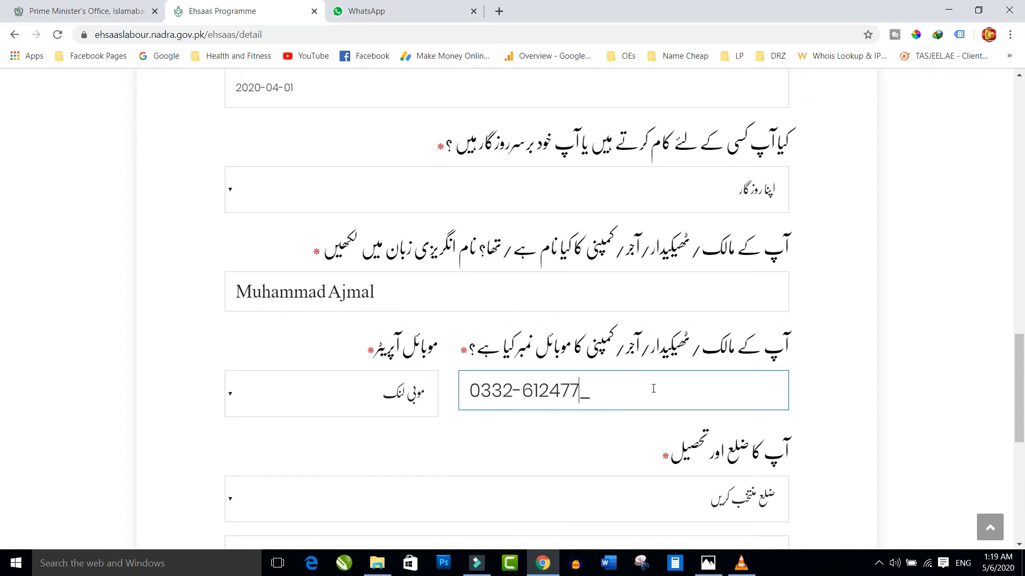
left_click(238, 394)
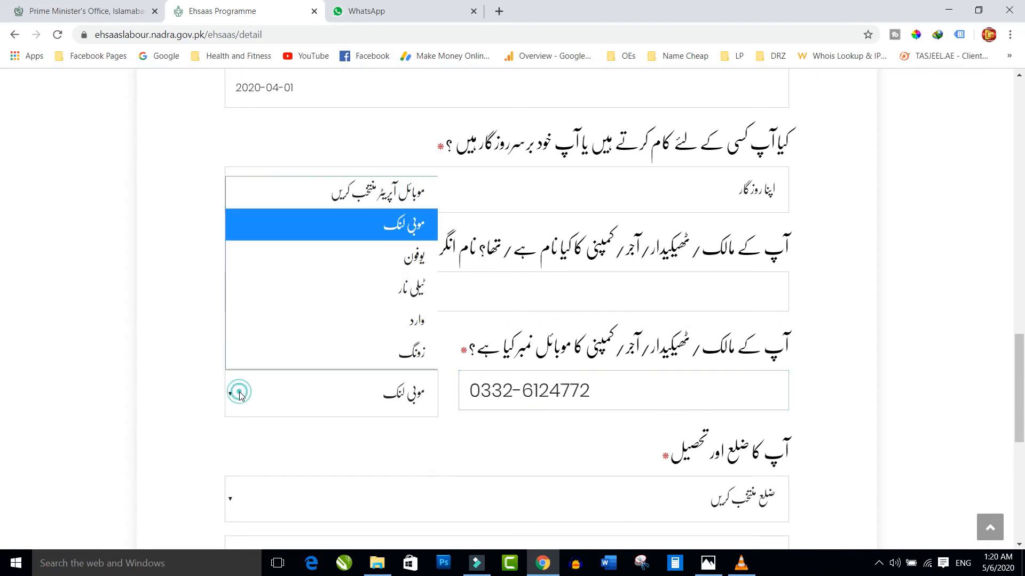
- Set the employer's operator to Ufone and the district to ٹوبہ ٹیک سنگھ
left_click(407, 261)
scroll(576, 355, "down", 3)
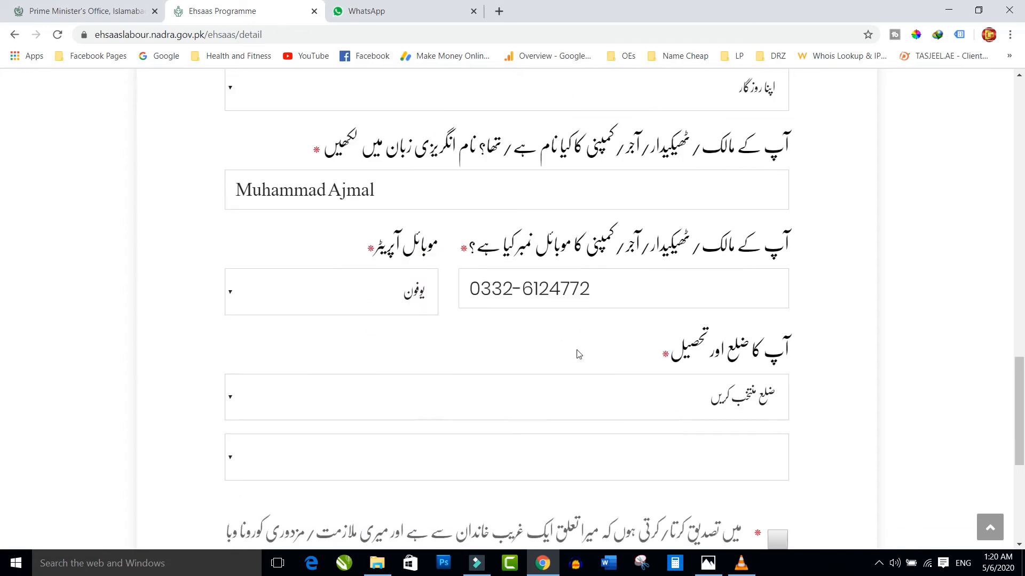
left_click(238, 303)
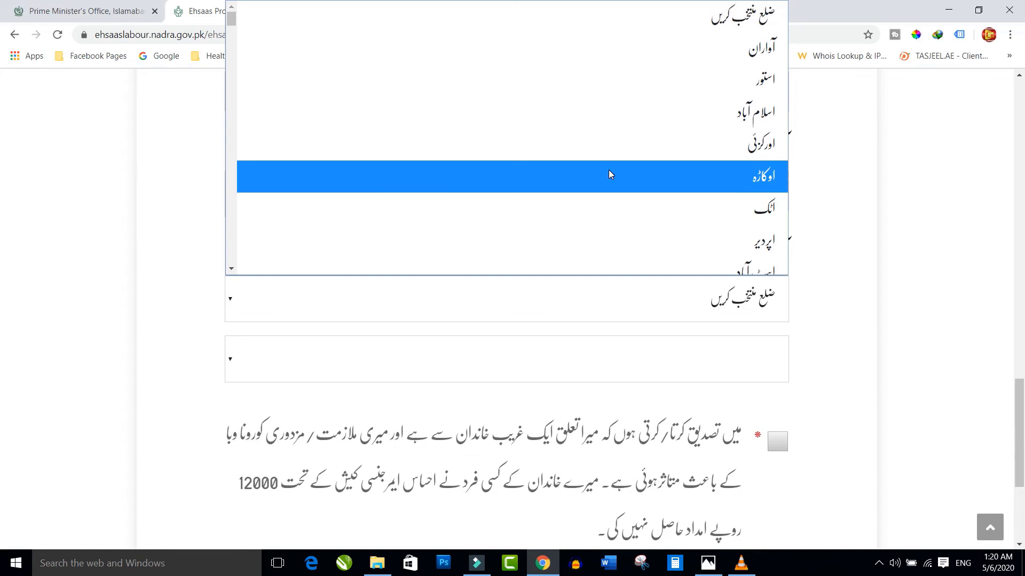
scroll(609, 169, "down", 15)
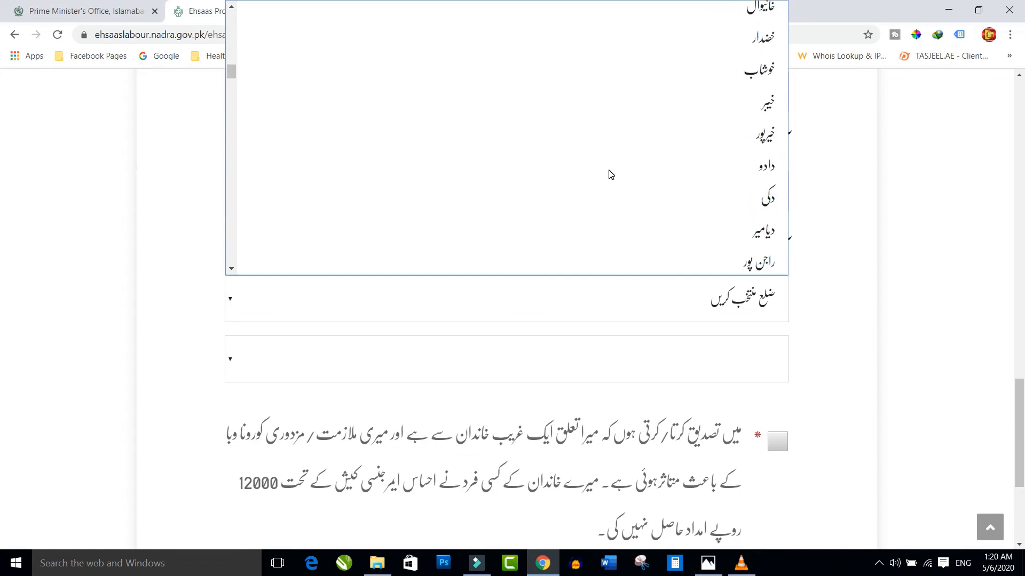
scroll(611, 174, "down", 15)
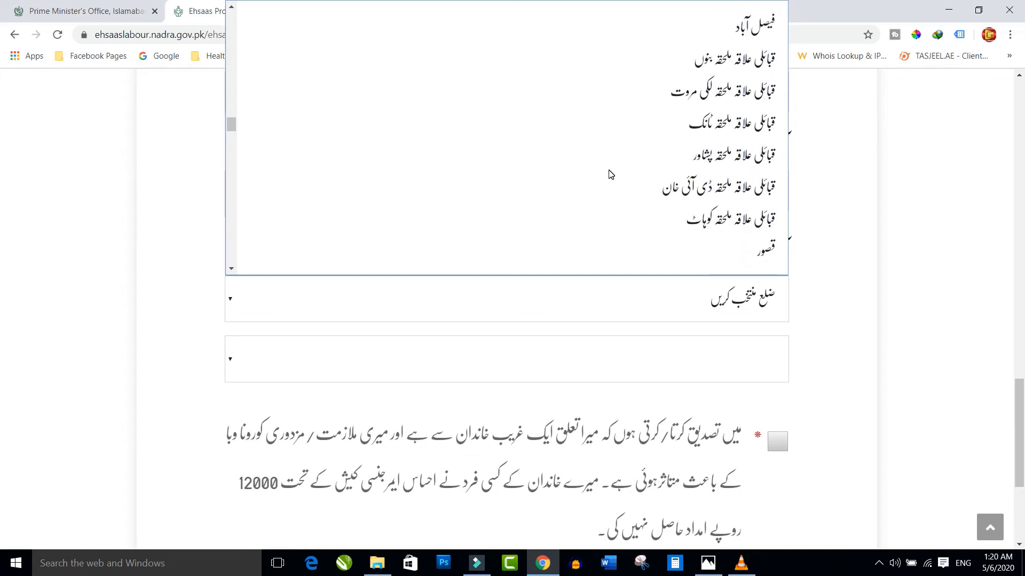
scroll(611, 175, "down", 5)
scroll(611, 175, "down", 5)
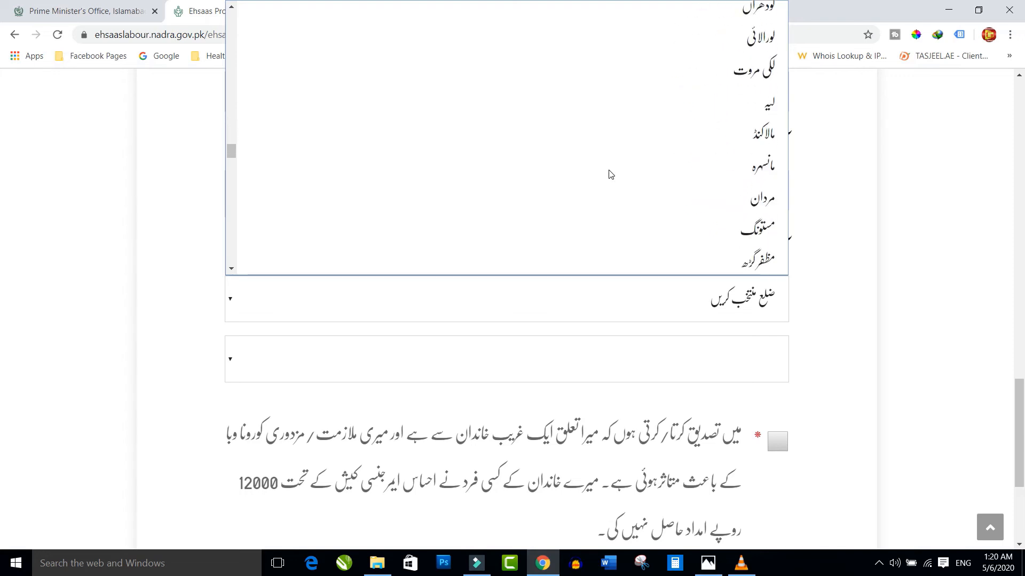
scroll(611, 174, "down", 5)
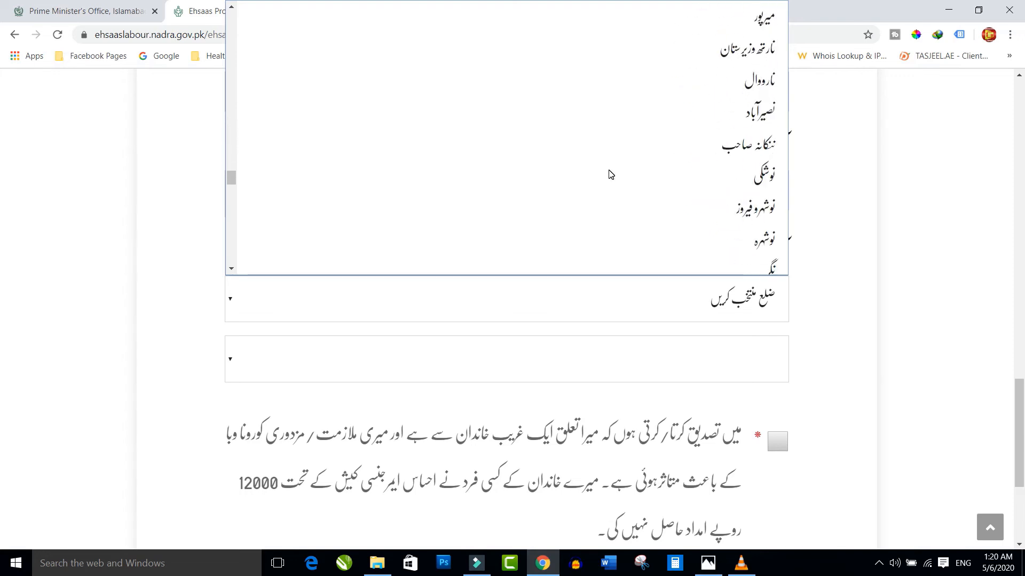
scroll(610, 175, "down", 8)
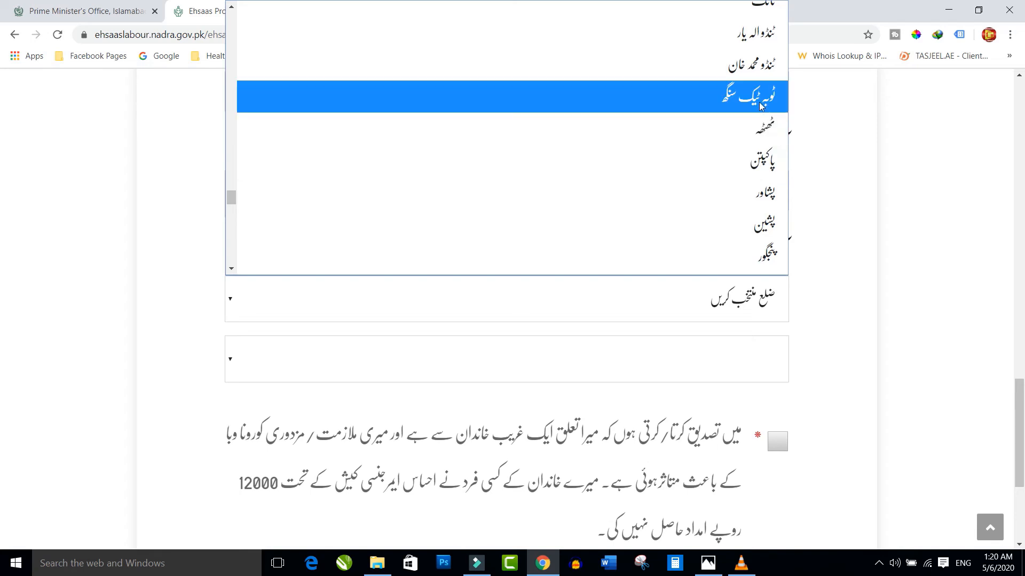
left_click(762, 106)
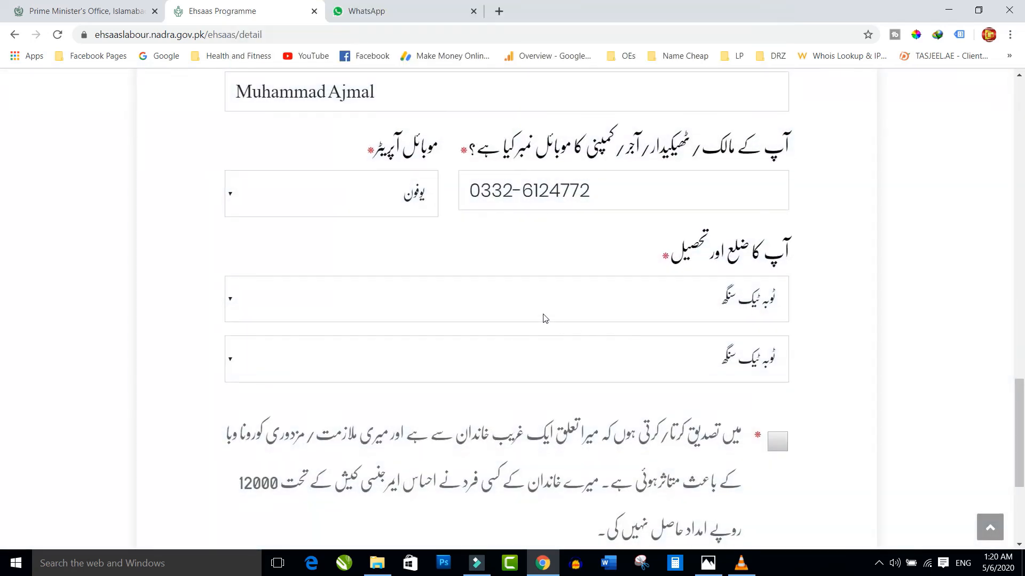
scroll(545, 319, "down", 2)
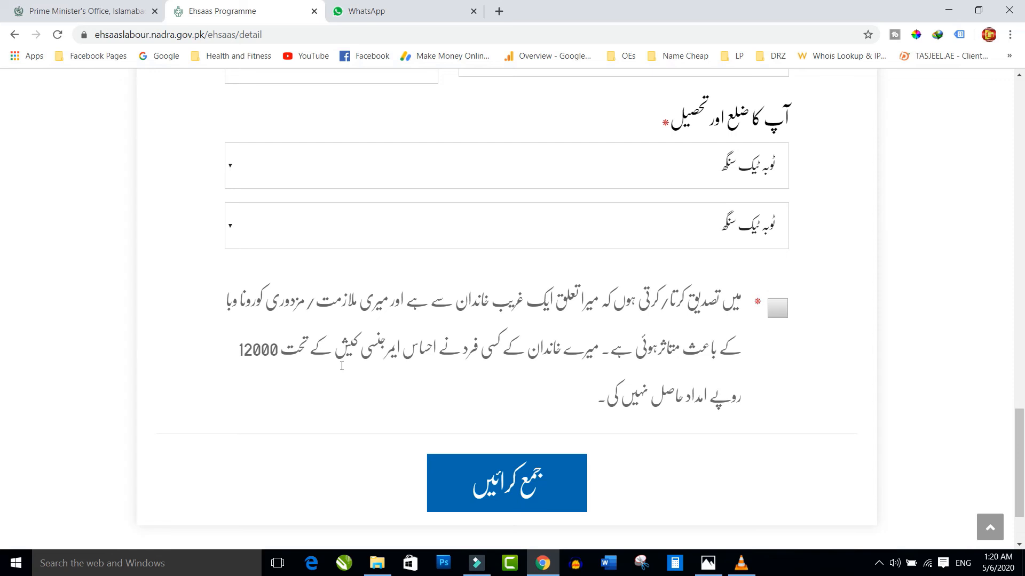
- Tick the consent declaration and submit the relief form to reach the thank-you page
left_click(778, 308)
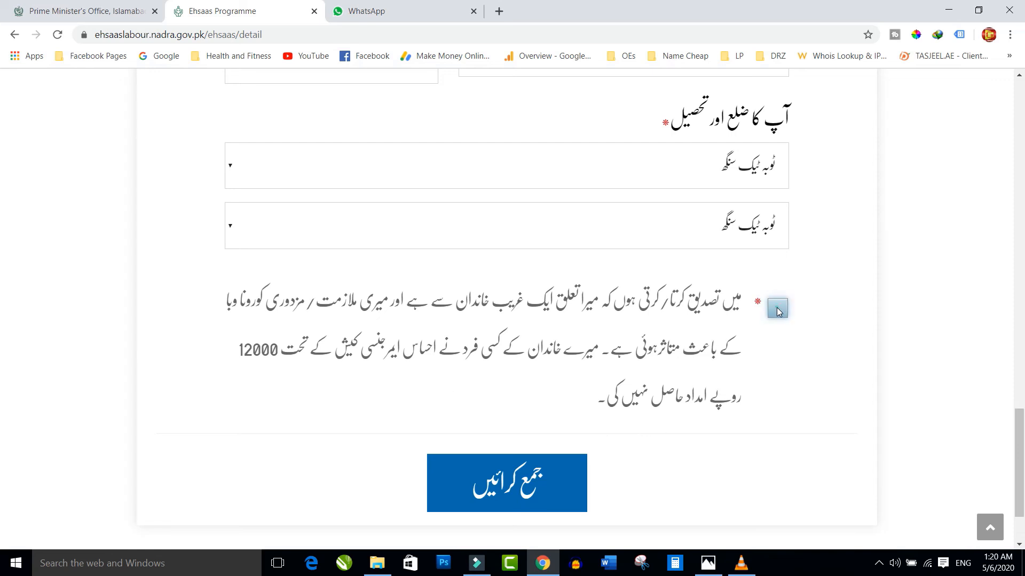
left_click(493, 485)
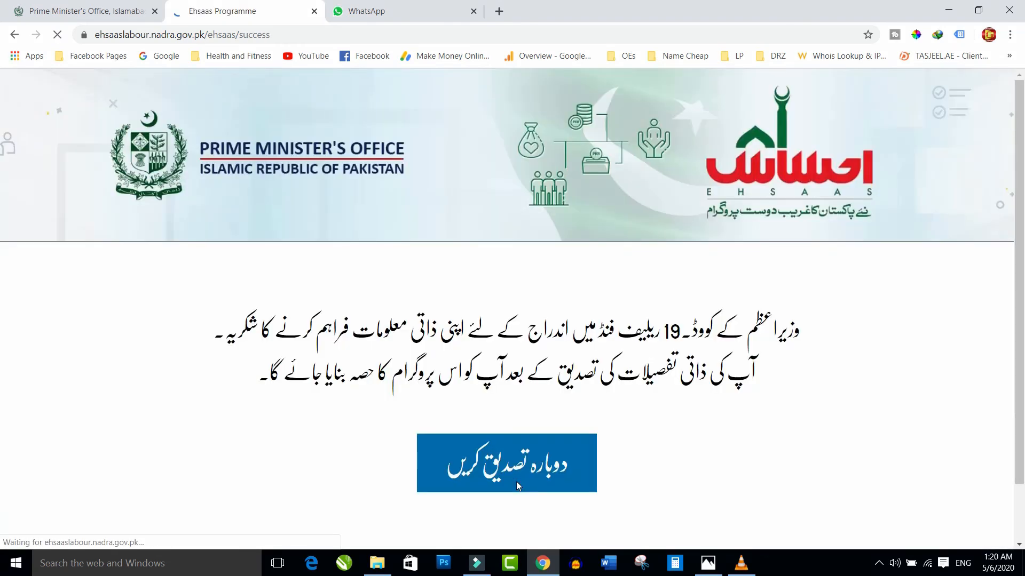
- Scroll down the home page to the empty form with blank ID card and mobile fields
scroll(575, 351, "down", 4)
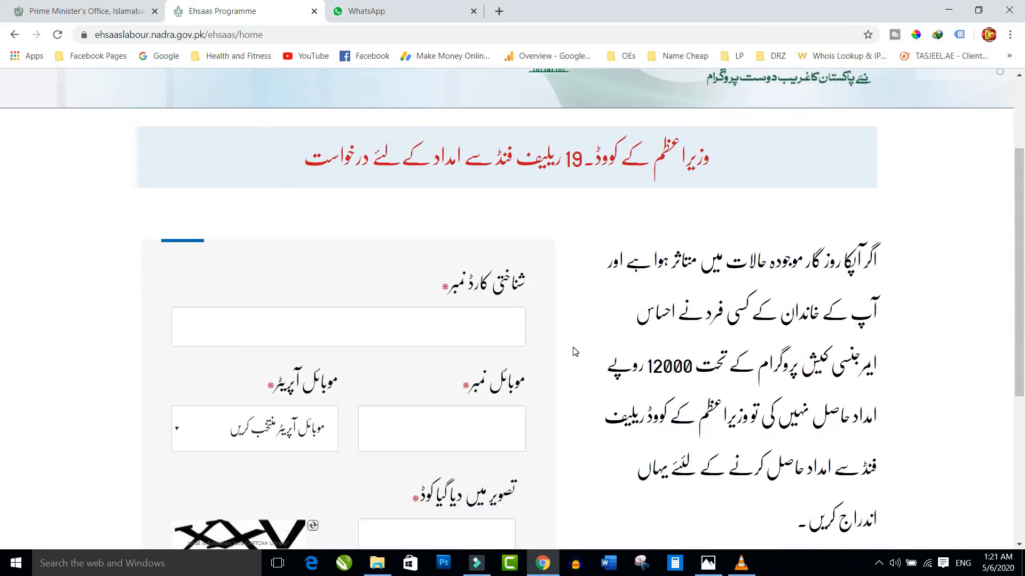